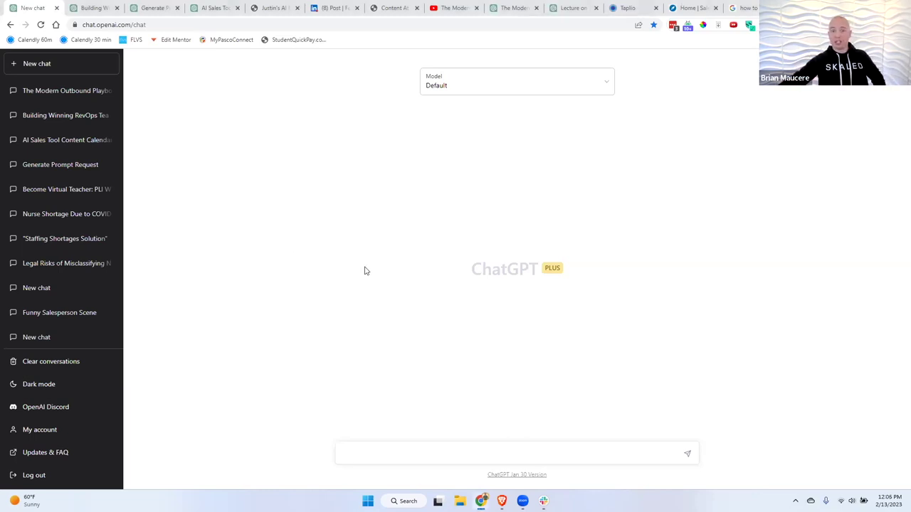
Open the chat about building a winning RevOps team and review the three-questions-per-topic prompt and the first topic's questions
{"action": "left_click", "coordinate": [377, 452]}
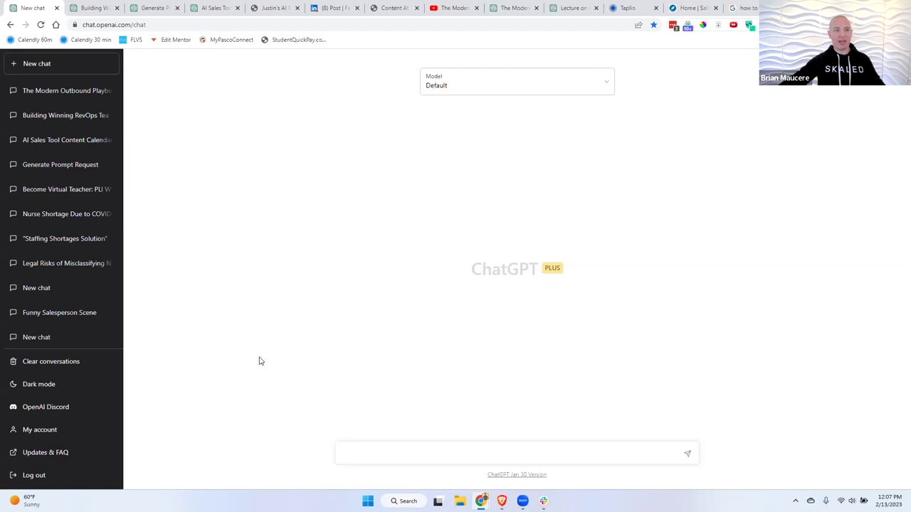
{"action": "left_click", "coordinate": [91, 8]}
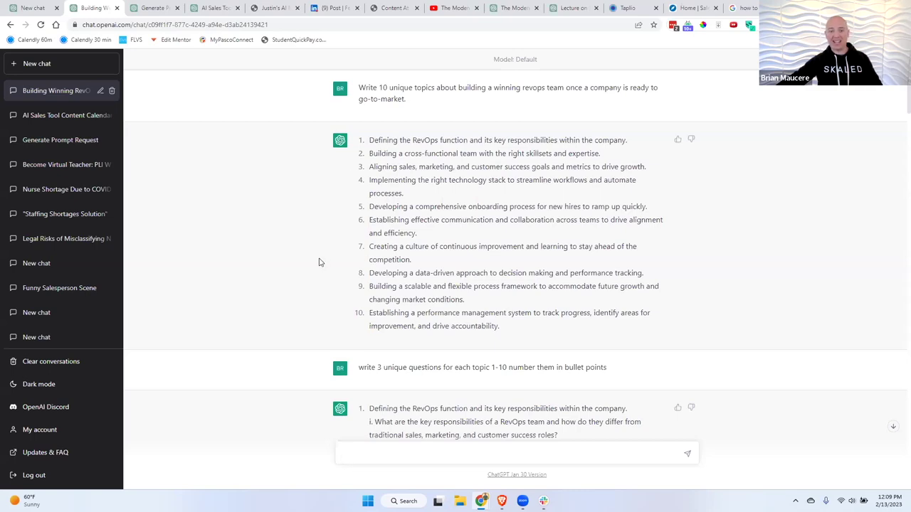
{"action": "scroll", "coordinate": [319, 263], "scroll_direction": "down", "scroll_amount": 3}
{"action": "left_click_drag", "start_coordinate": [359, 177], "coordinate": [609, 178]}
{"action": "key", "text": "ctrl+z"}
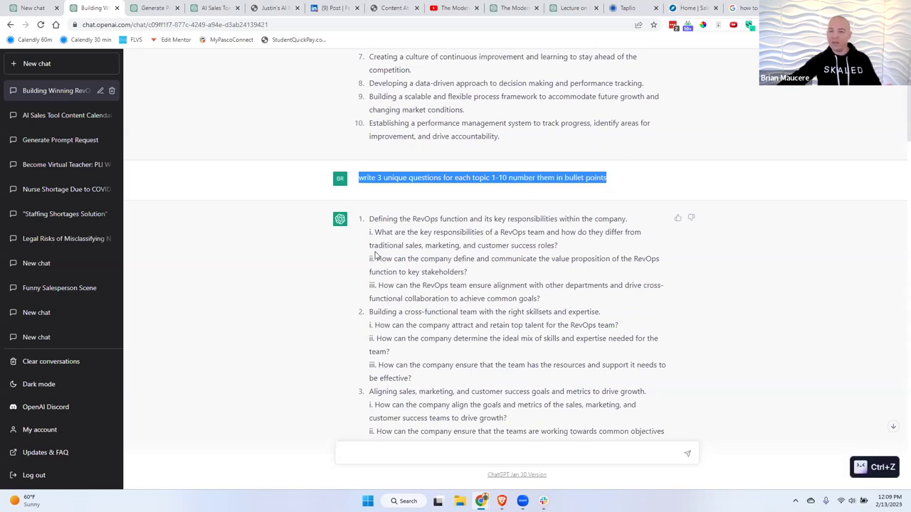
{"action": "left_click", "coordinate": [400, 259]}
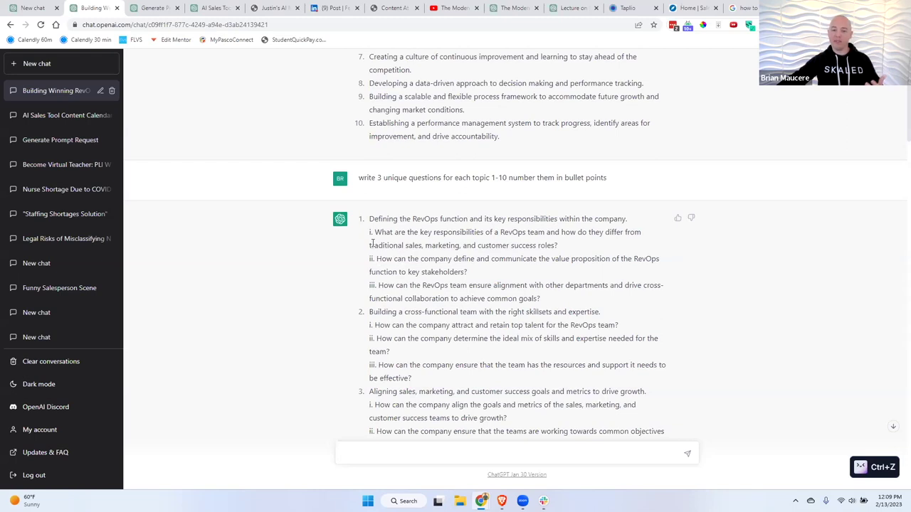
{"action": "left_click_drag", "start_coordinate": [369, 233], "coordinate": [395, 285]}
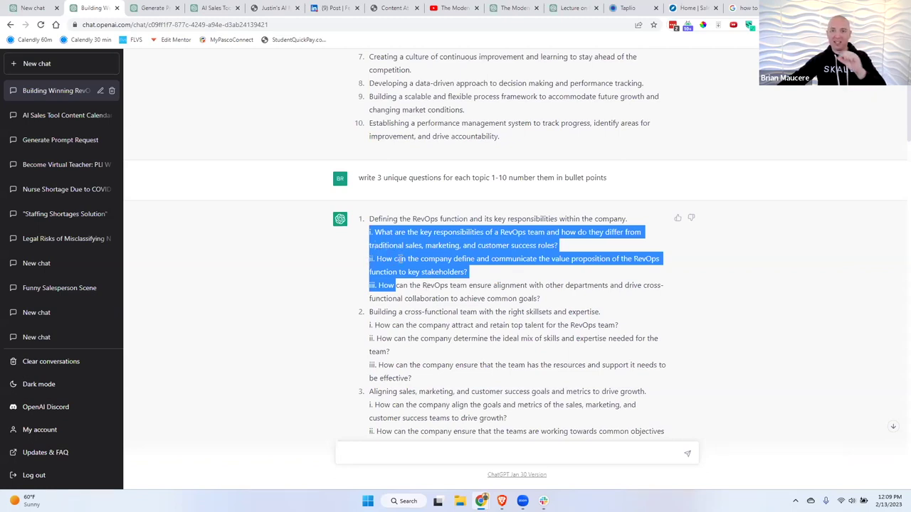
{"action": "key", "text": "ctrl+z"}
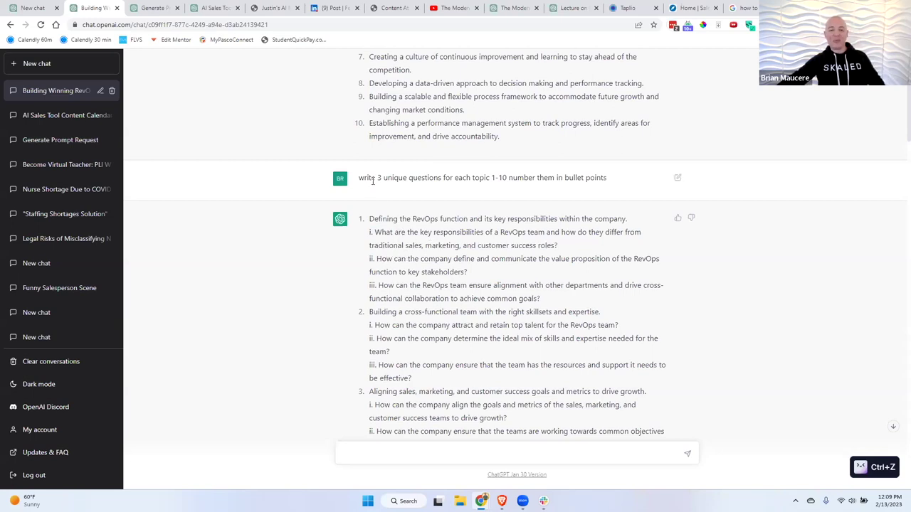
Compare the first topic heading in the questions response with the original list of ten topics
{"action": "left_click_drag", "start_coordinate": [369, 218], "coordinate": [627, 218]}
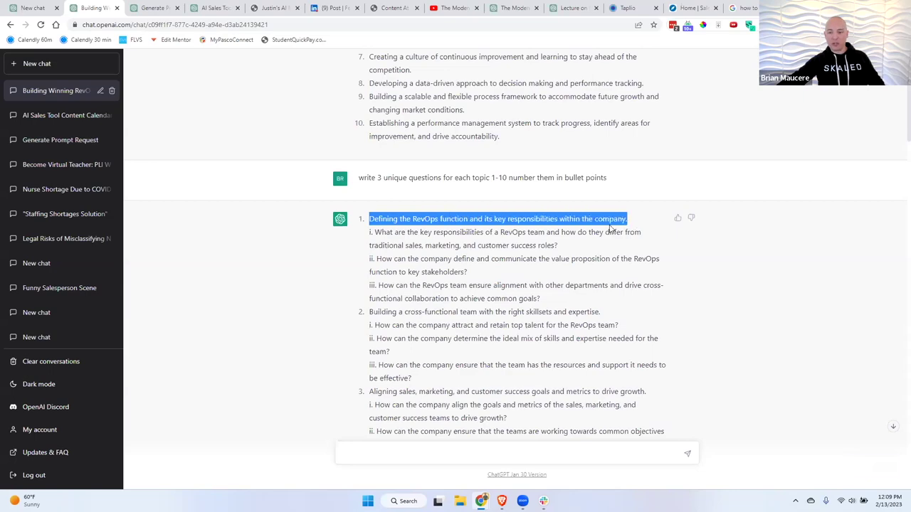
{"action": "key", "text": "ctrl+z"}
{"action": "scroll", "coordinate": [500, 205], "scroll_direction": "up", "scroll_amount": 3}
{"action": "left_click_drag", "start_coordinate": [370, 141], "coordinate": [646, 142]}
{"action": "scroll", "coordinate": [509, 213], "scroll_direction": "down", "scroll_amount": 3}
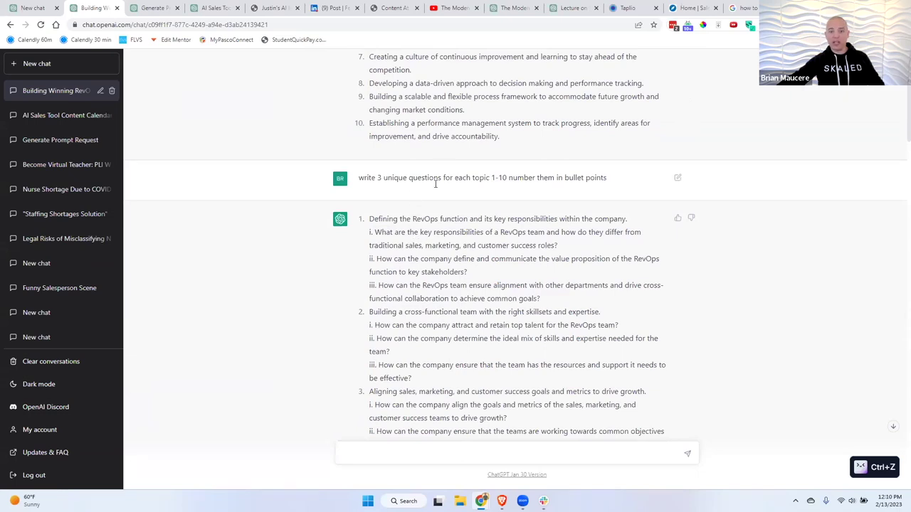
Read through the questions for the remaining topics, including the response to the "continue" prompt
{"action": "scroll", "coordinate": [391, 244], "scroll_direction": "down", "scroll_amount": 1}
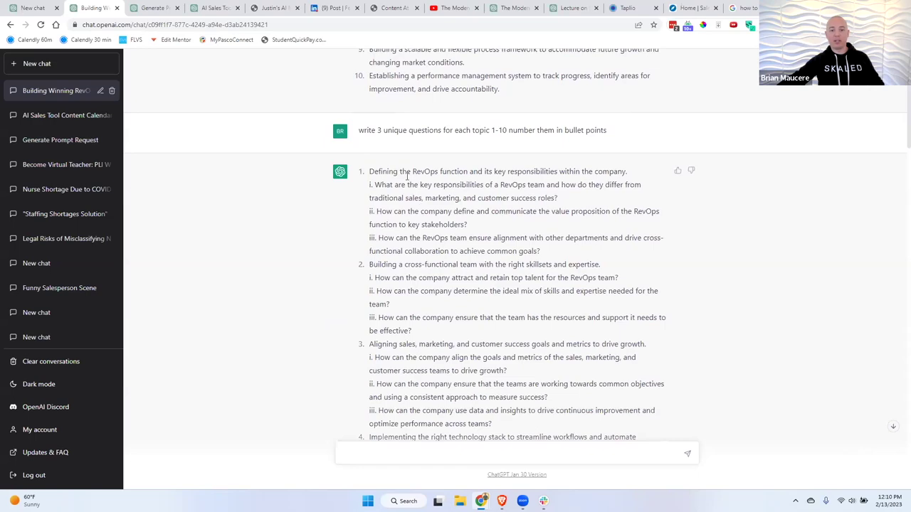
{"action": "scroll", "coordinate": [442, 209], "scroll_direction": "down", "scroll_amount": 5}
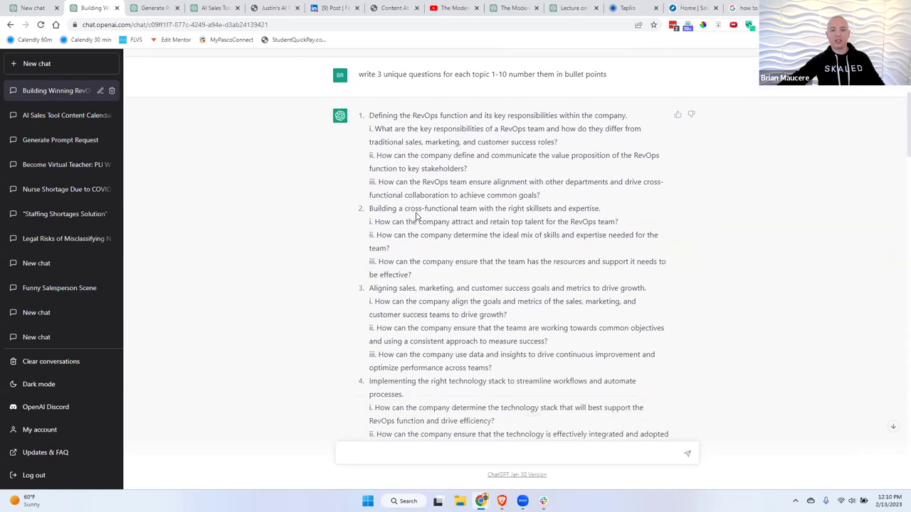
{"action": "scroll", "coordinate": [445, 211], "scroll_direction": "down", "scroll_amount": 10}
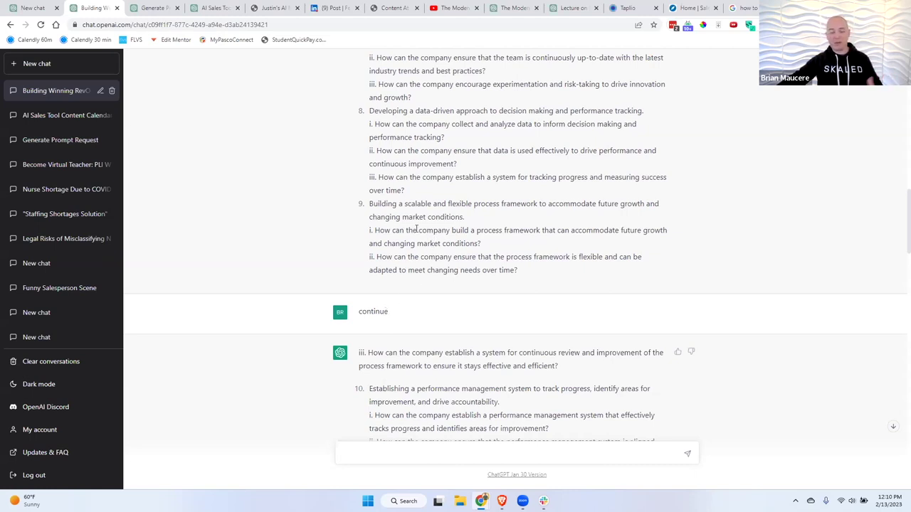
{"action": "scroll", "coordinate": [420, 213], "scroll_direction": "down", "scroll_amount": 2}
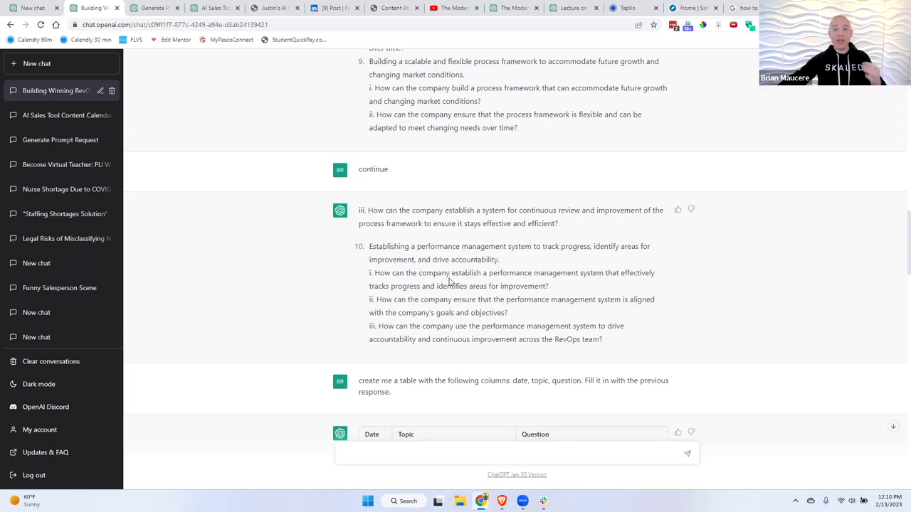
Return to the original list of ten RevOps topics and highlight the first topic
{"action": "scroll", "coordinate": [449, 282], "scroll_direction": "up", "scroll_amount": 20}
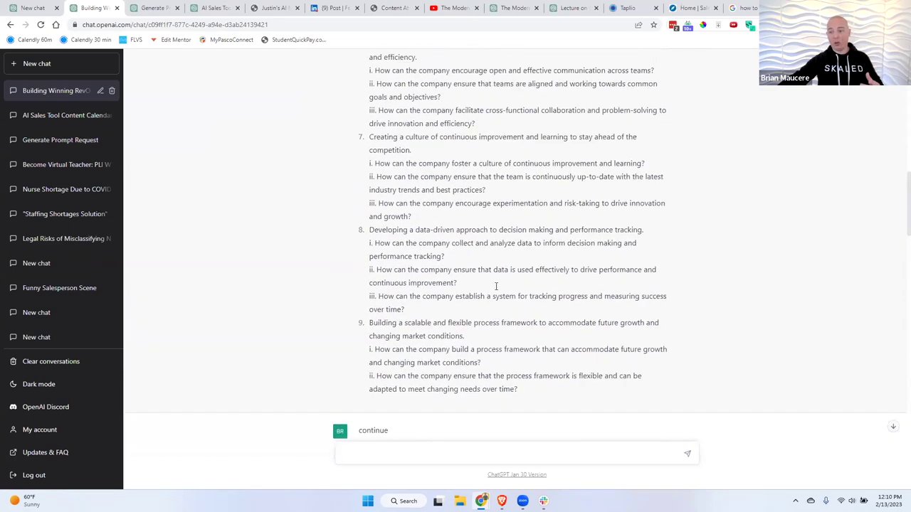
{"action": "scroll", "coordinate": [456, 282], "scroll_direction": "up", "scroll_amount": 8}
{"action": "triple_click", "coordinate": [386, 140]}
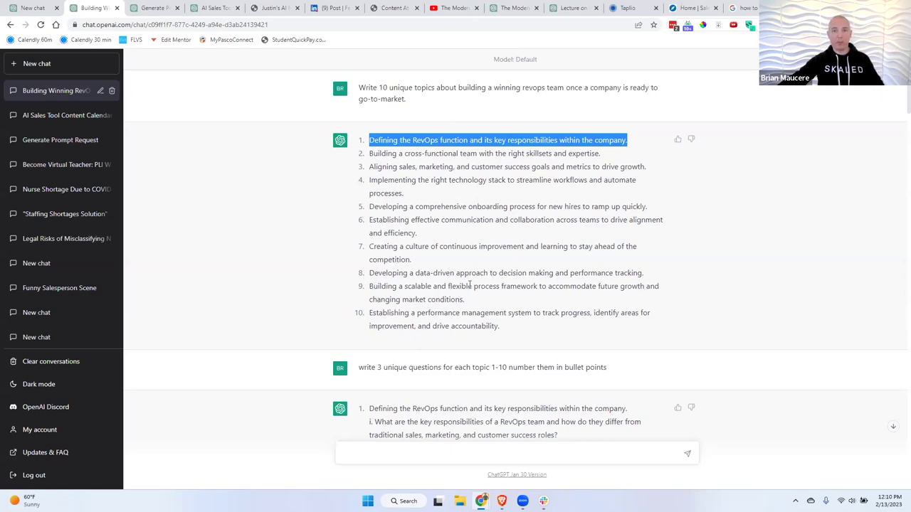
Examine the prompt requesting a table with date, topic and question columns, and the content calendar table below it
{"action": "scroll", "coordinate": [468, 285], "scroll_direction": "down", "scroll_amount": 5}
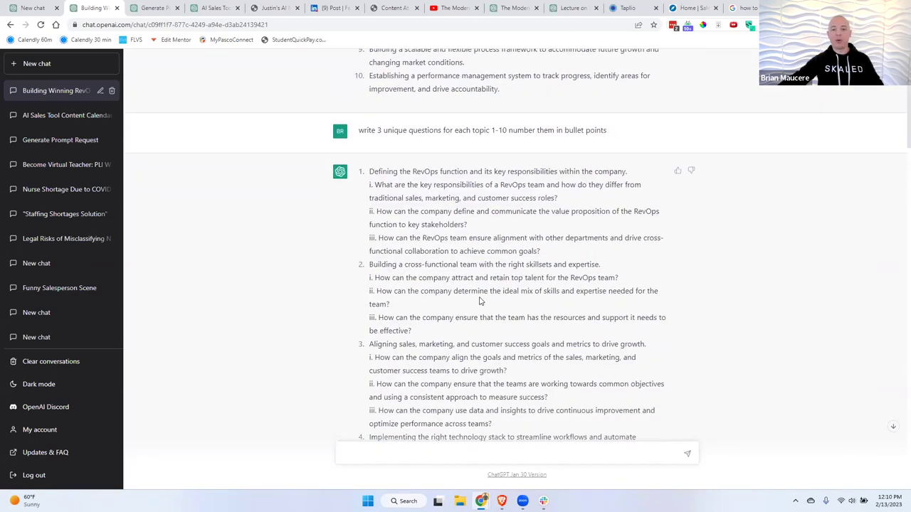
{"action": "scroll", "coordinate": [484, 301], "scroll_direction": "down", "scroll_amount": 15}
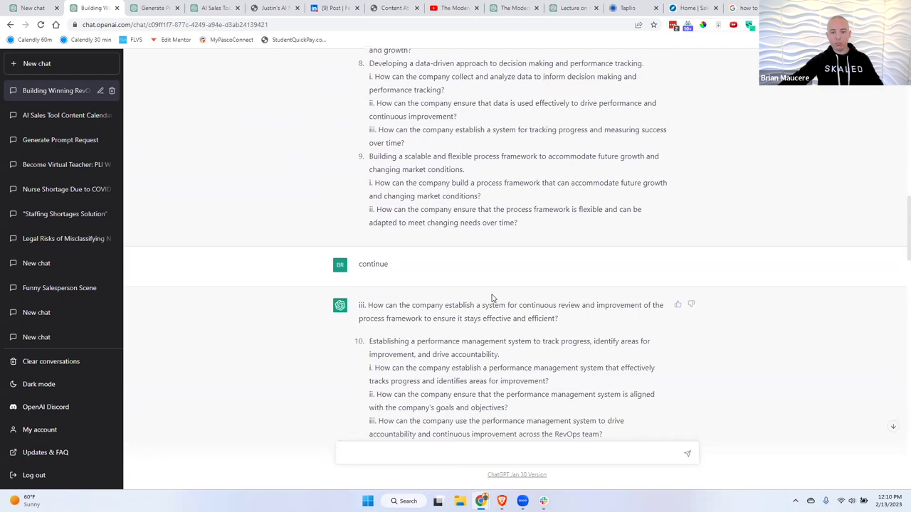
{"action": "scroll", "coordinate": [494, 292], "scroll_direction": "down", "scroll_amount": 8}
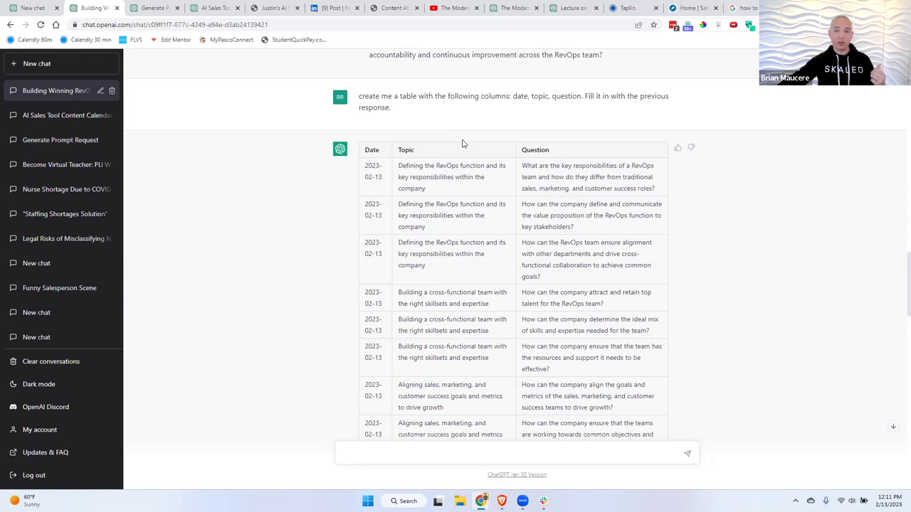
{"action": "scroll", "coordinate": [465, 150], "scroll_direction": "up", "scroll_amount": 1}
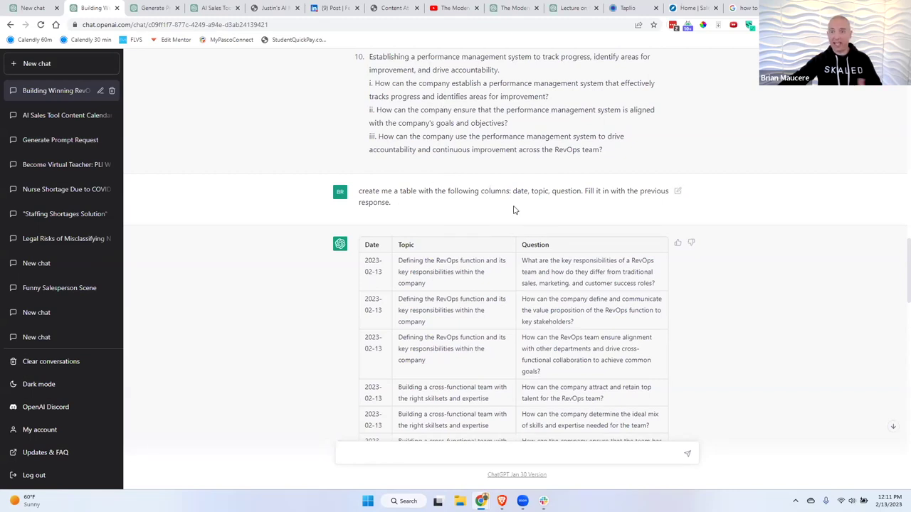
{"action": "scroll", "coordinate": [454, 210], "scroll_direction": "down", "scroll_amount": 3}
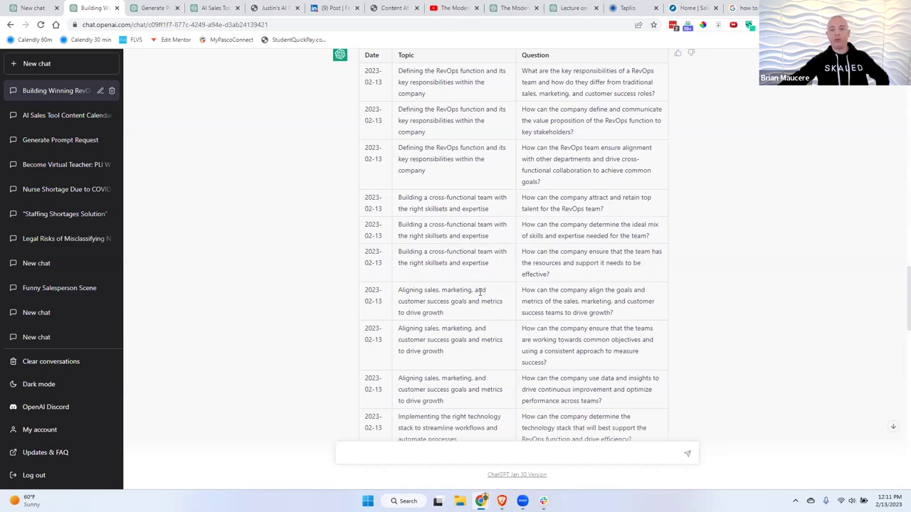
{"action": "scroll", "coordinate": [450, 221], "scroll_direction": "up", "scroll_amount": 2}
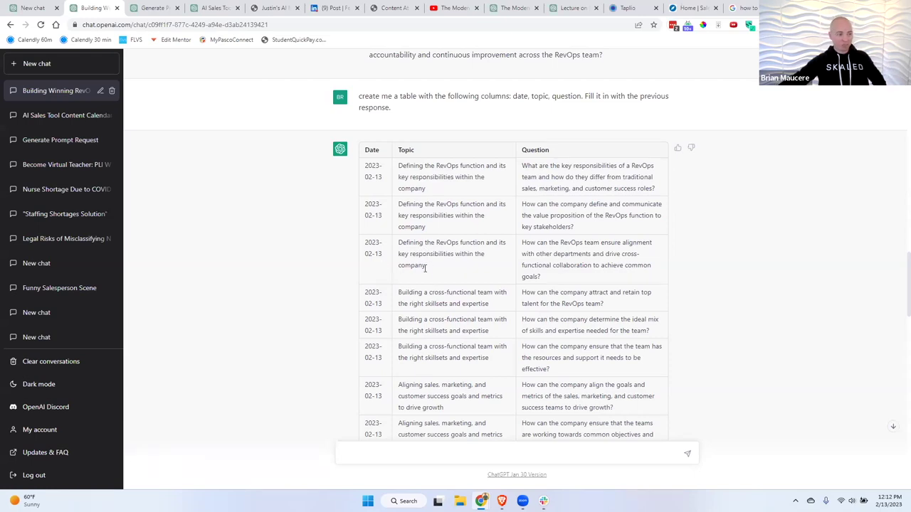
{"action": "scroll", "coordinate": [427, 266], "scroll_direction": "down", "scroll_amount": 1}
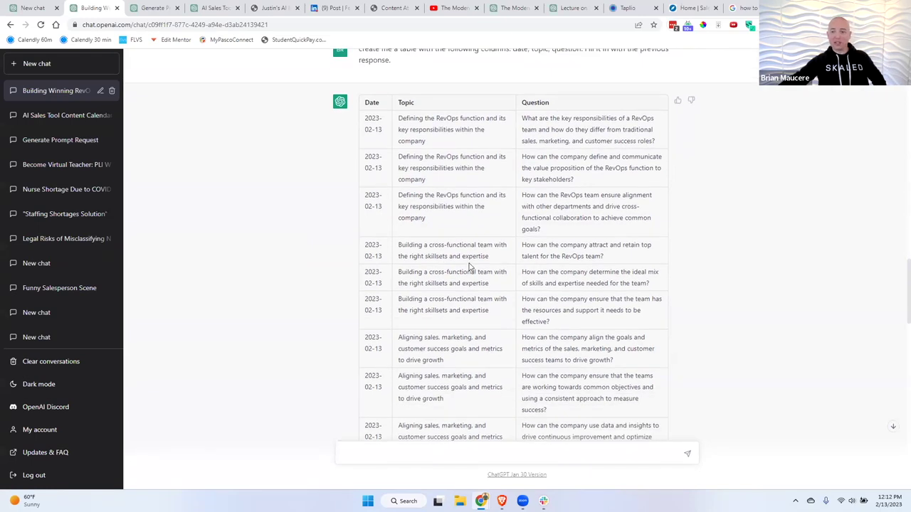
Look over the 30 second video transcript prompt and highlight its source question in the table's first row
{"action": "scroll", "coordinate": [469, 266], "scroll_direction": "down", "scroll_amount": 10}
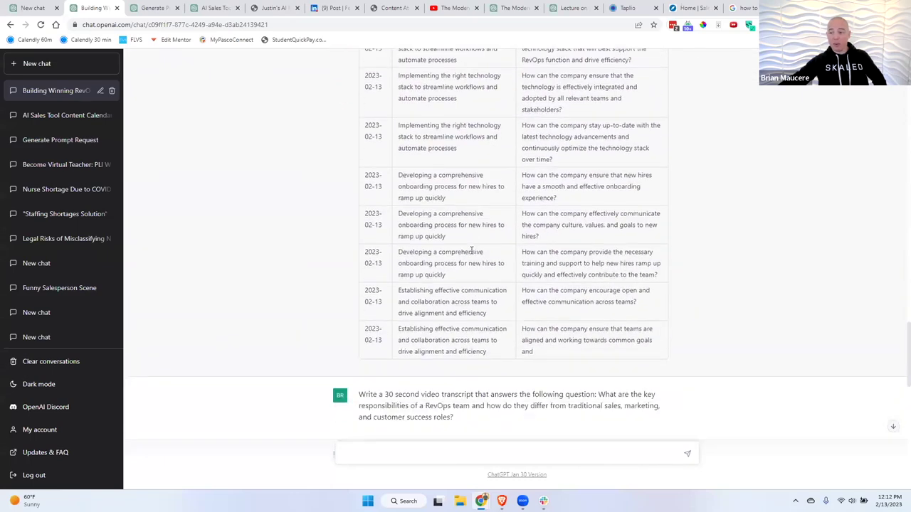
{"action": "scroll", "coordinate": [471, 251], "scroll_direction": "down", "scroll_amount": 3}
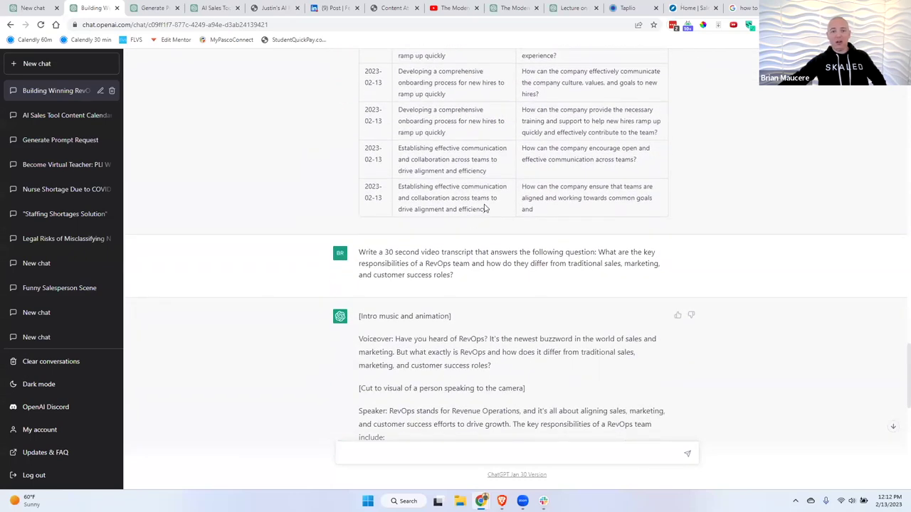
{"action": "scroll", "coordinate": [507, 217], "scroll_direction": "up", "scroll_amount": 8}
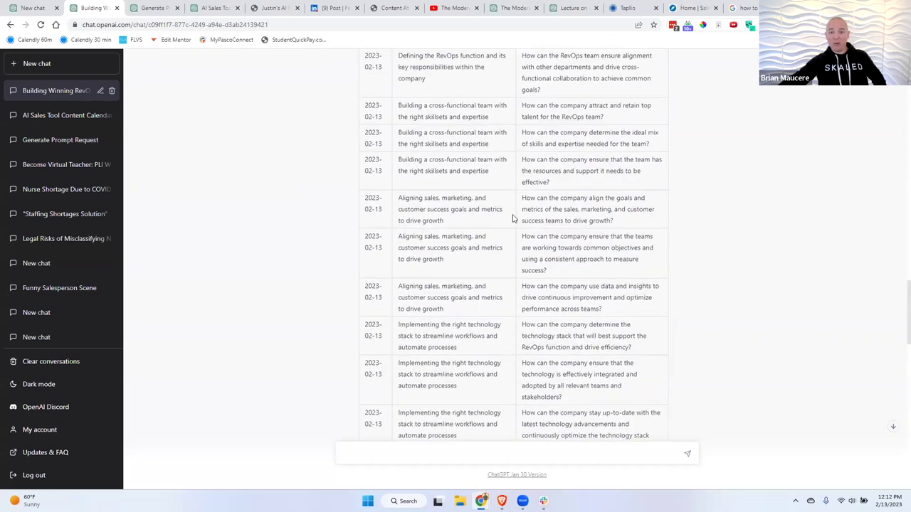
{"action": "scroll", "coordinate": [512, 218], "scroll_direction": "up", "scroll_amount": 5}
{"action": "left_click_drag", "start_coordinate": [521, 308], "coordinate": [659, 331]}
{"action": "key", "text": "ctrl+z"}
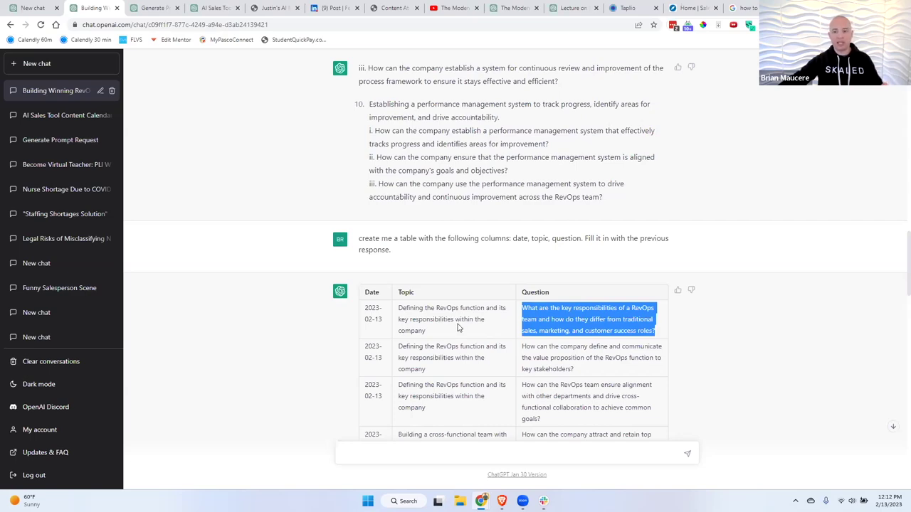
Review the 30 second video transcript and the follow-up response suggesting animations or images for the video
{"action": "scroll", "coordinate": [459, 326], "scroll_direction": "down", "scroll_amount": 10}
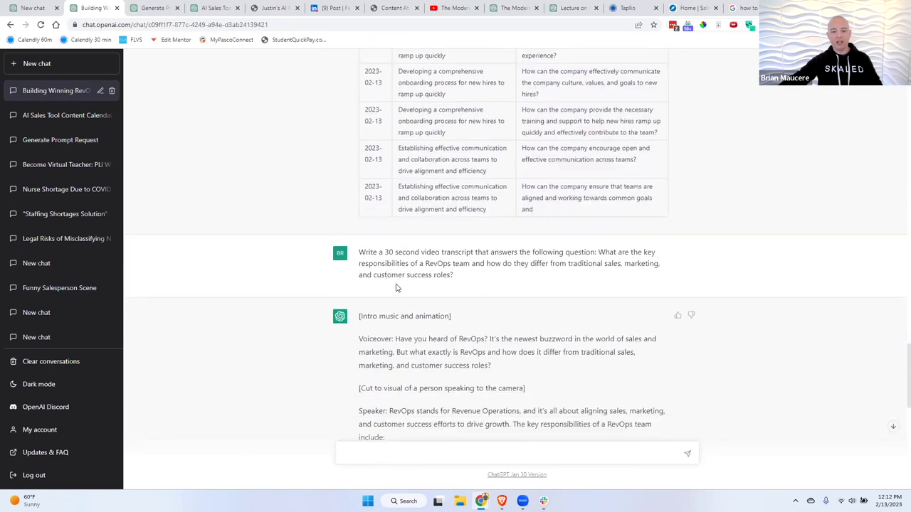
{"action": "scroll", "coordinate": [478, 258], "scroll_direction": "down", "scroll_amount": 2}
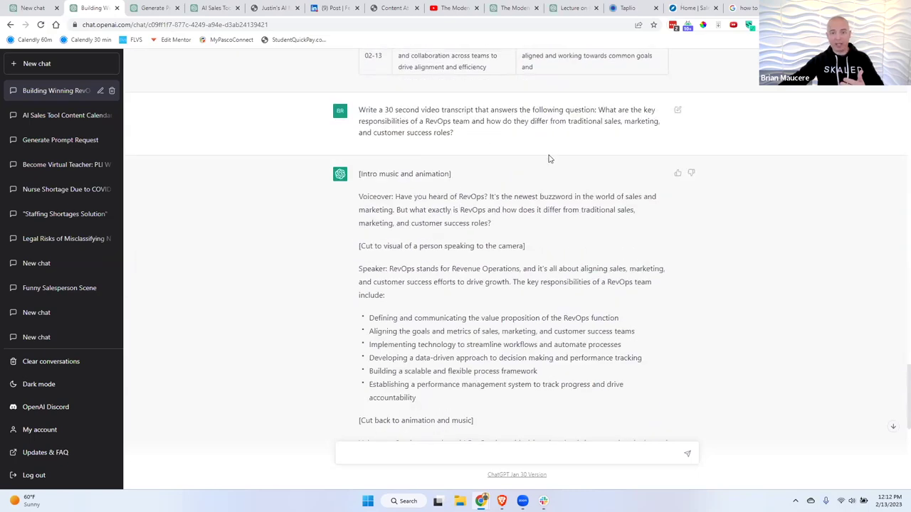
{"action": "scroll", "coordinate": [527, 172], "scroll_direction": "down", "scroll_amount": 1}
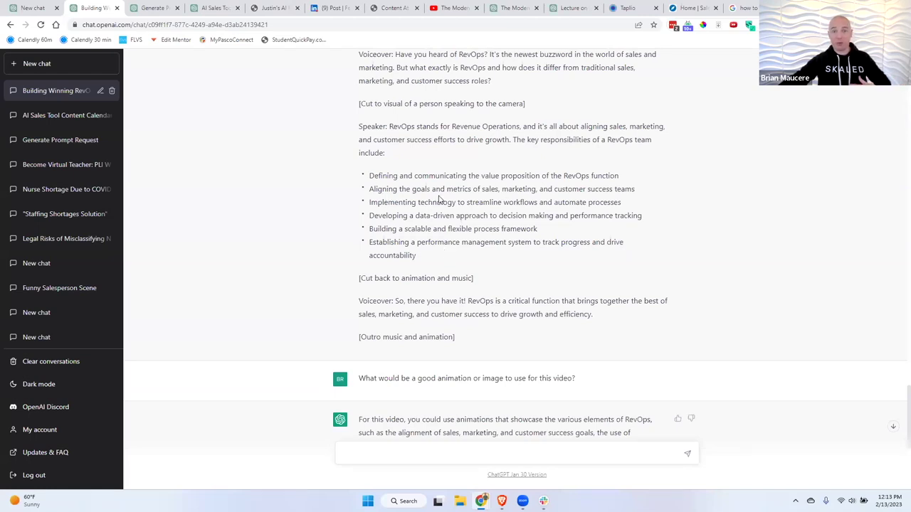
{"action": "scroll", "coordinate": [456, 197], "scroll_direction": "down", "scroll_amount": 2}
{"action": "scroll", "coordinate": [457, 198], "scroll_direction": "down", "scroll_amount": 1}
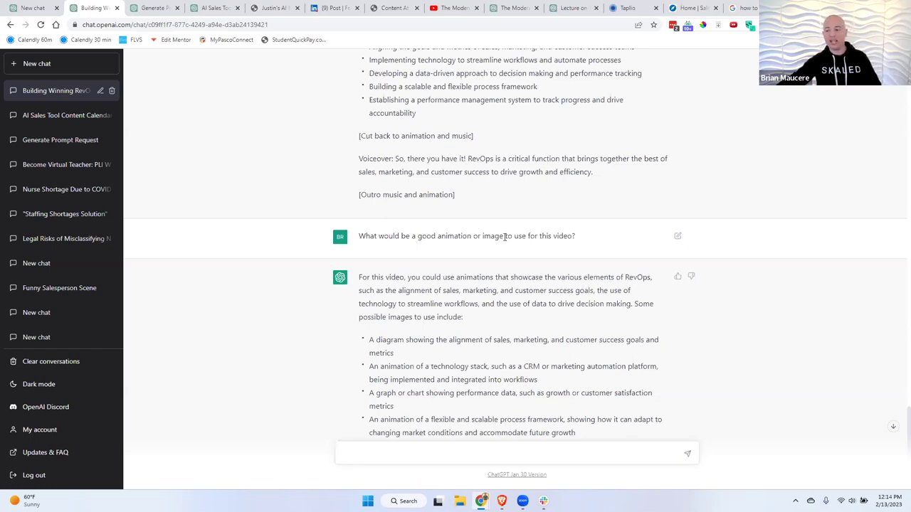
{"action": "scroll", "coordinate": [503, 259], "scroll_direction": "down", "scroll_amount": 1}
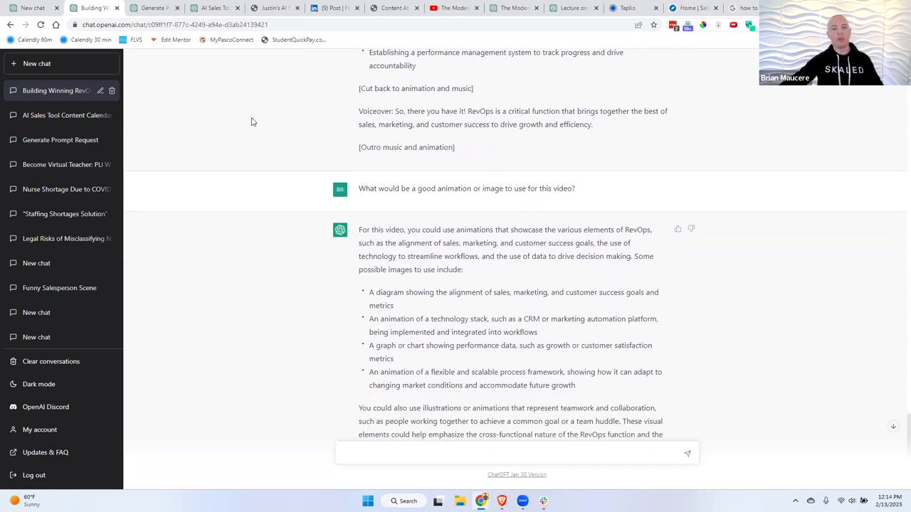
Open the chat that sets up a prompt generation robot and view its opening prompt
{"action": "left_click", "coordinate": [161, 13]}
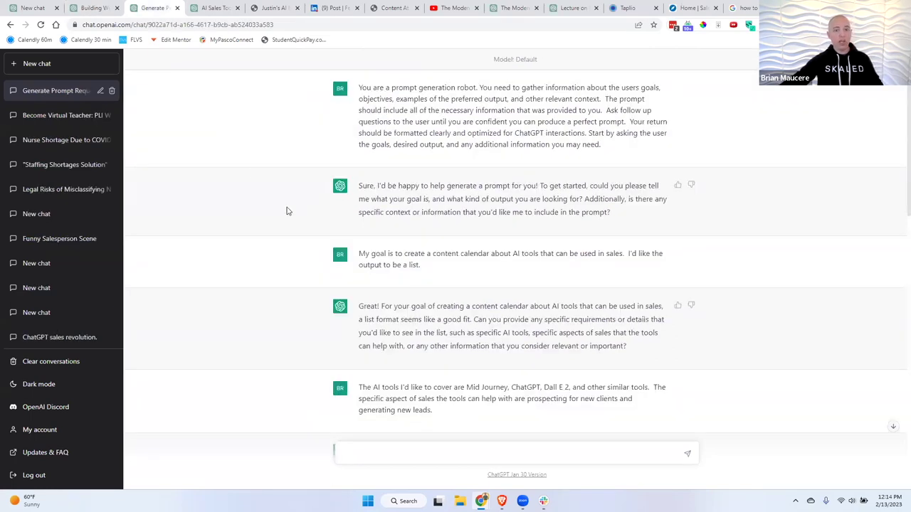
{"action": "scroll", "coordinate": [311, 218], "scroll_direction": "down", "scroll_amount": 1}
{"action": "scroll", "coordinate": [311, 218], "scroll_direction": "up", "scroll_amount": 1}
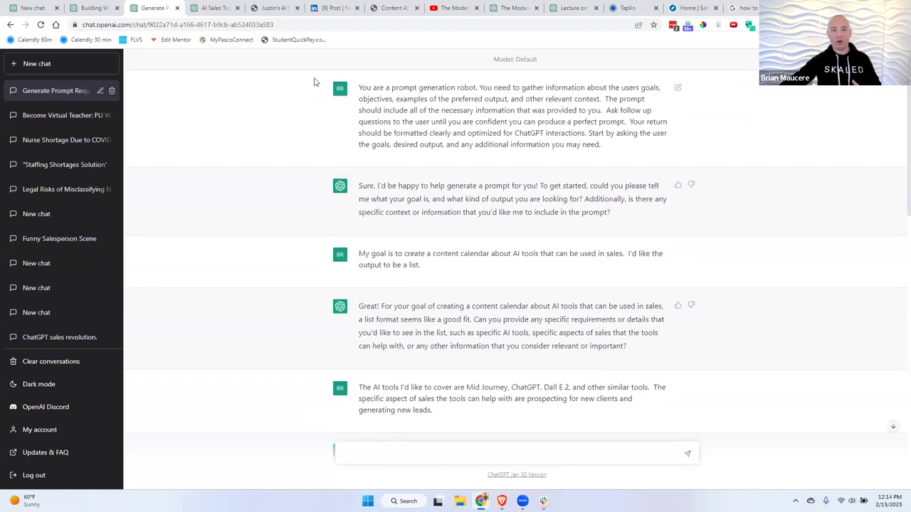
Open the AI newsletter post and view its introduction and "Metaprompting" section
{"action": "left_click", "coordinate": [276, 10]}
{"action": "scroll", "coordinate": [411, 178], "scroll_direction": "up", "scroll_amount": 5}
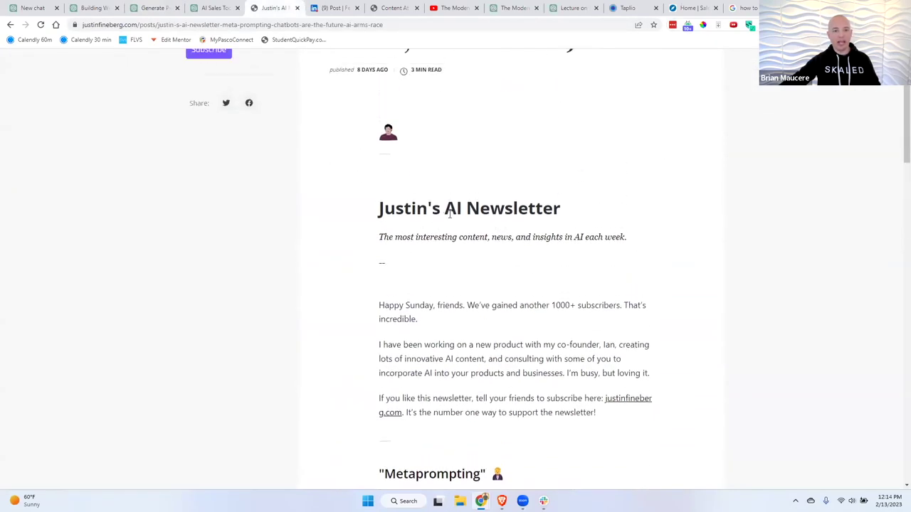
{"action": "scroll", "coordinate": [449, 213], "scroll_direction": "down", "scroll_amount": 2}
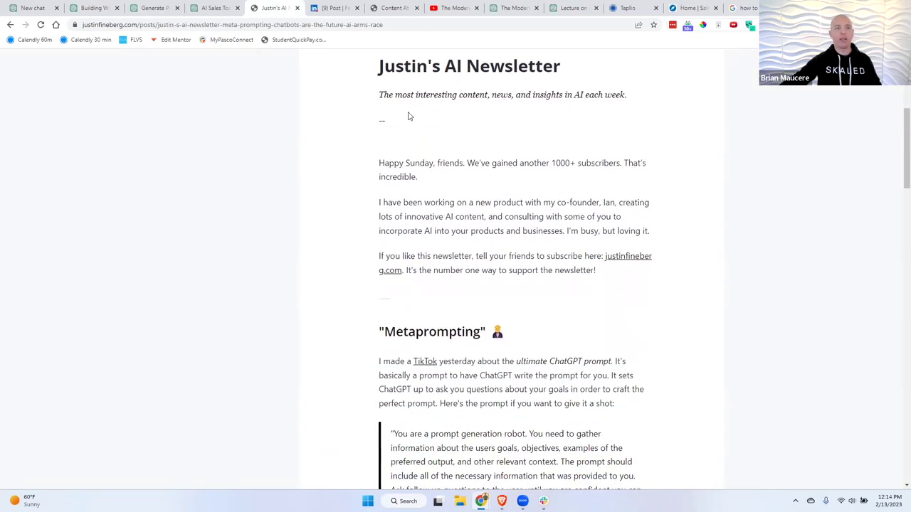
{"action": "scroll", "coordinate": [419, 153], "scroll_direction": "up", "scroll_amount": 1}
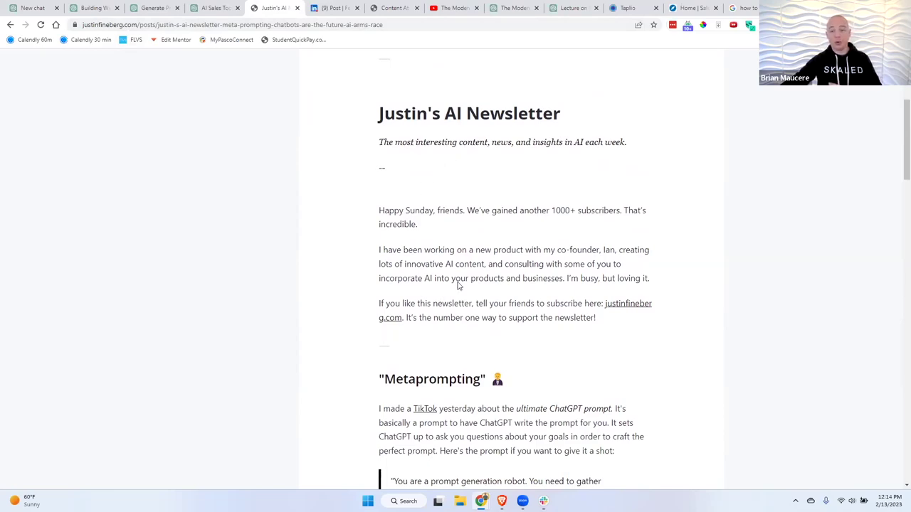
Read the newsletter's prompt generation robot text and return to its chat to review the exchange about goals and AI tools
{"action": "scroll", "coordinate": [458, 284], "scroll_direction": "down", "scroll_amount": 5}
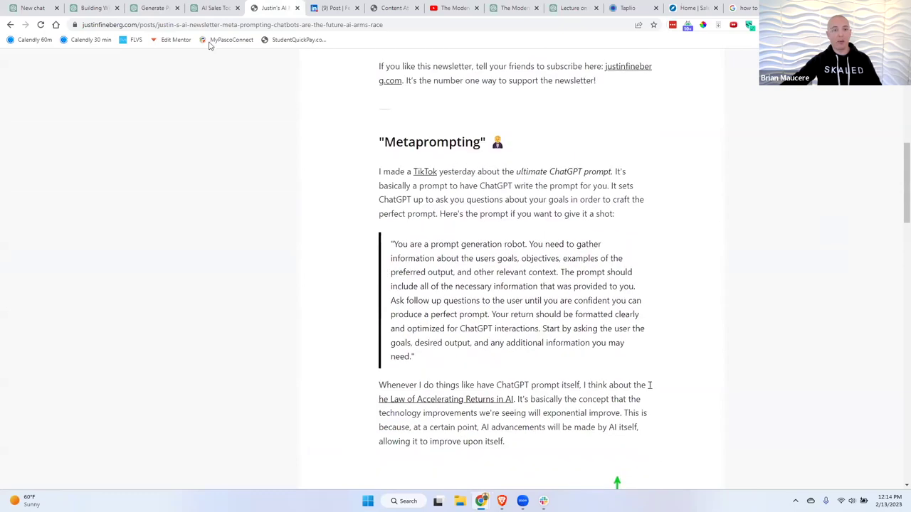
{"action": "left_click", "coordinate": [151, 8]}
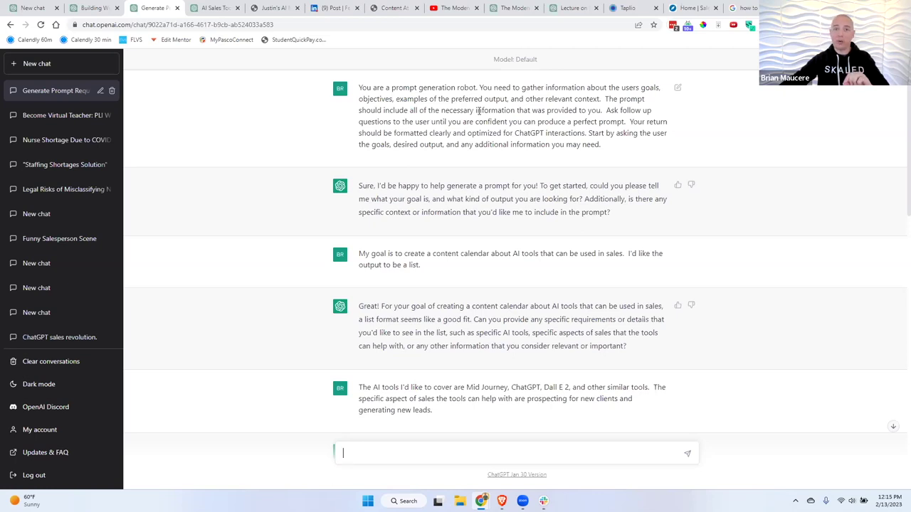
{"action": "scroll", "coordinate": [449, 204], "scroll_direction": "down", "scroll_amount": 1}
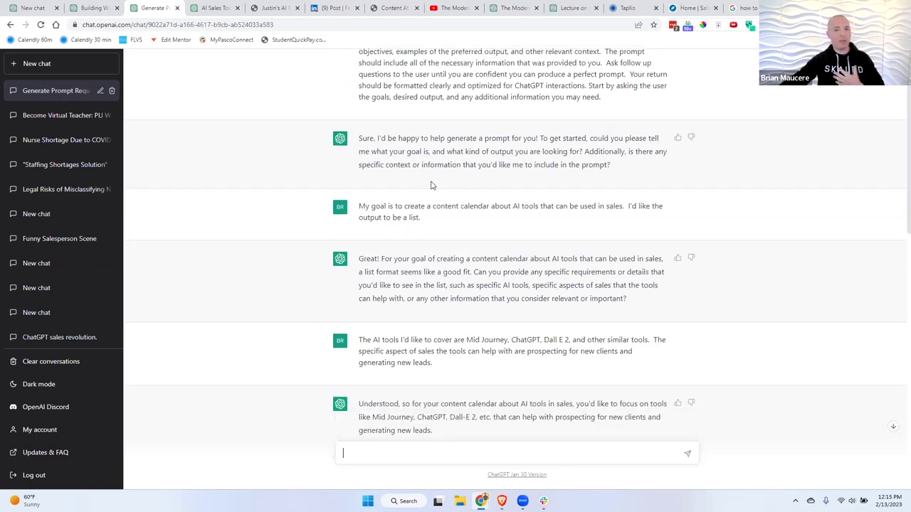
{"action": "scroll", "coordinate": [431, 183], "scroll_direction": "down", "scroll_amount": 3}
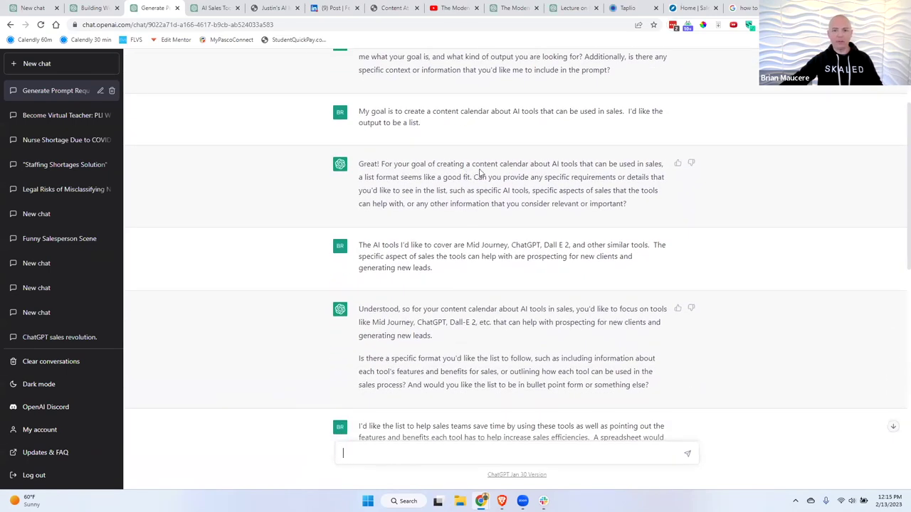
{"action": "scroll", "coordinate": [469, 143], "scroll_direction": "down", "scroll_amount": 1}
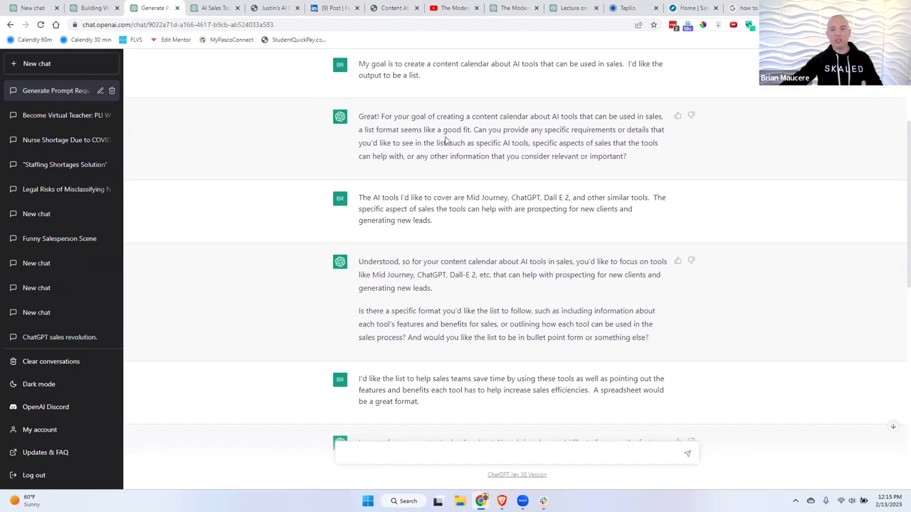
{"action": "scroll", "coordinate": [463, 144], "scroll_direction": "down", "scroll_amount": 1}
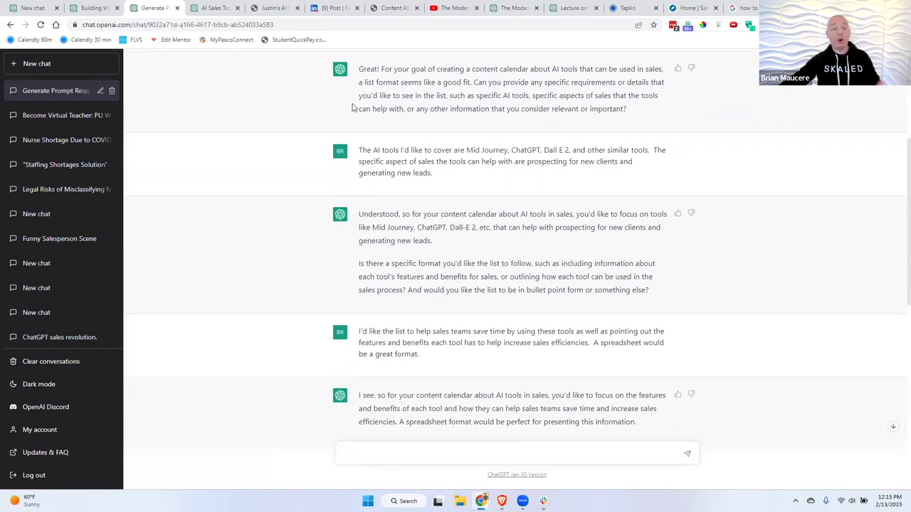
Review the chat's spreadsheet format and heading answers, and highlight the goal and desired output of the final prompt
{"action": "scroll", "coordinate": [408, 171], "scroll_direction": "down", "scroll_amount": 3}
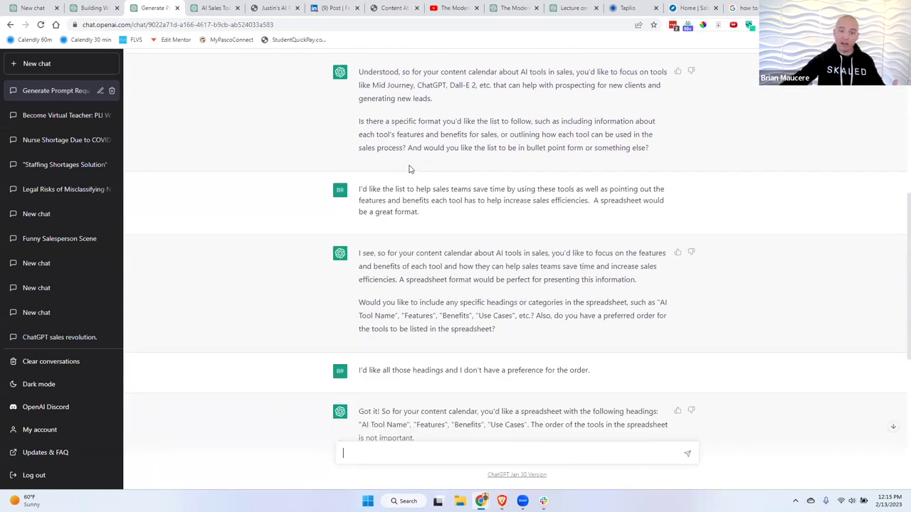
{"action": "scroll", "coordinate": [407, 175], "scroll_direction": "down", "scroll_amount": 2}
{"action": "scroll", "coordinate": [421, 178], "scroll_direction": "down", "scroll_amount": 3}
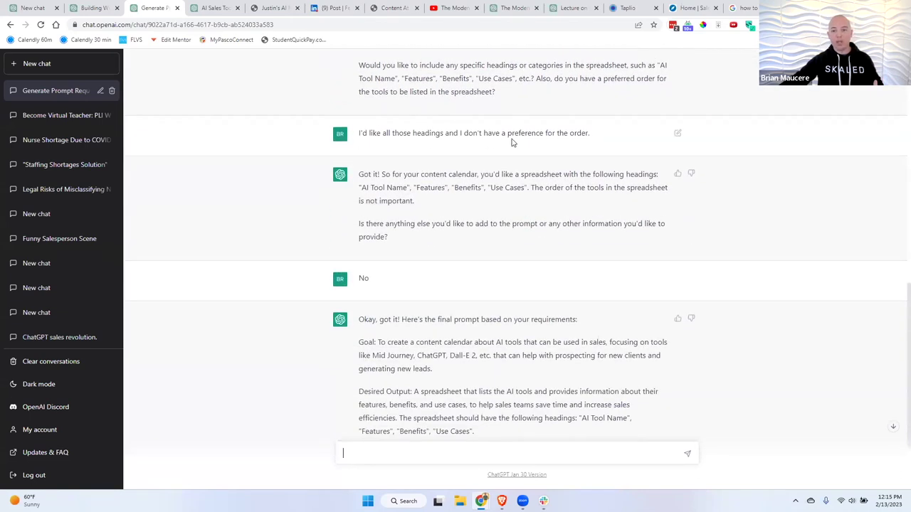
{"action": "scroll", "coordinate": [453, 161], "scroll_direction": "down", "scroll_amount": 2}
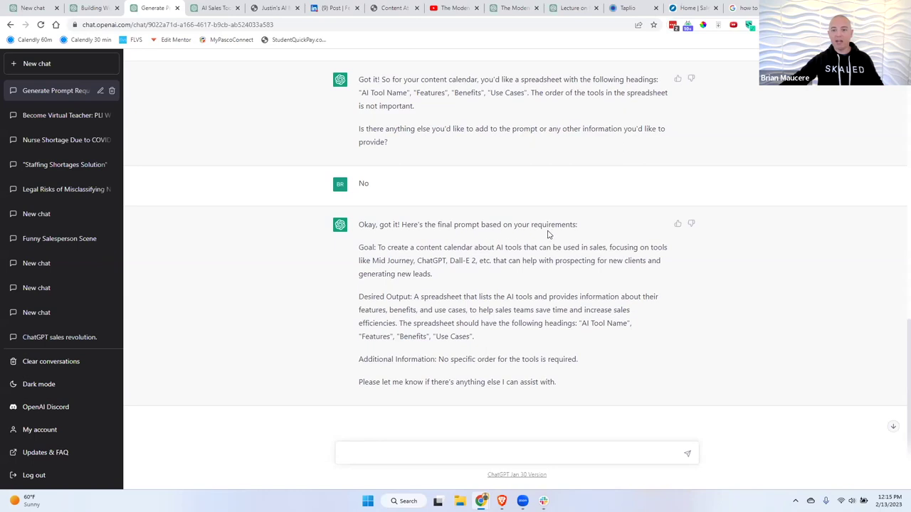
{"action": "left_click_drag", "start_coordinate": [359, 250], "coordinate": [588, 336]}
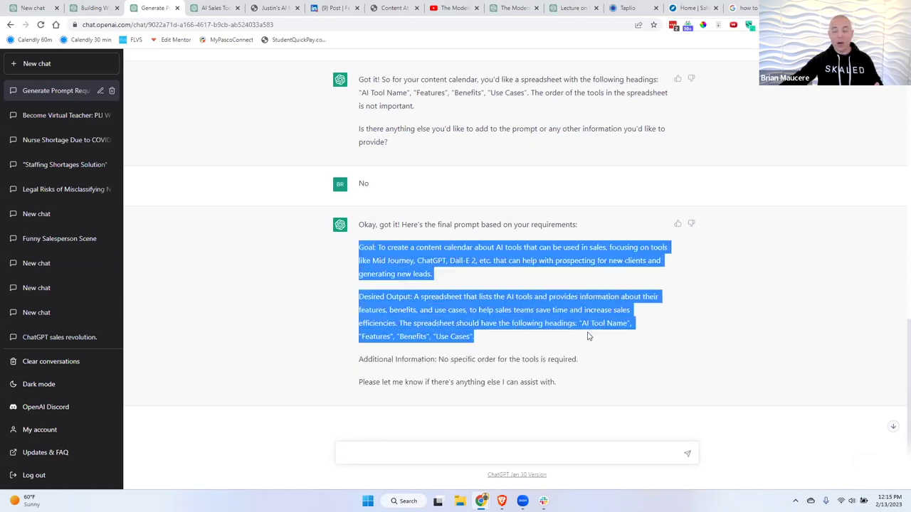
Open the AI sales tool content calendar chat and examine the generated prompt and its table of features, benefits and use cases
{"action": "left_click", "coordinate": [214, 8]}
{"action": "scroll", "coordinate": [277, 237], "scroll_direction": "down", "scroll_amount": 1}
{"action": "scroll", "coordinate": [271, 214], "scroll_direction": "up", "scroll_amount": 1}
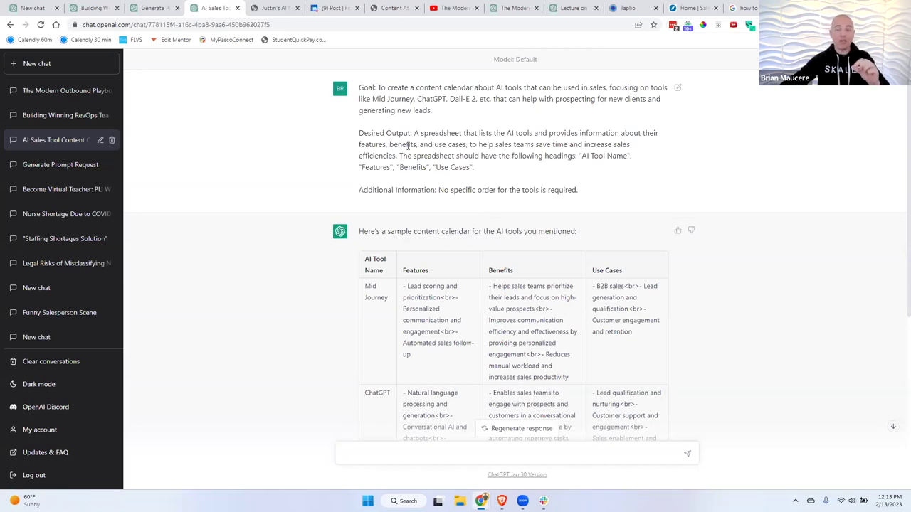
{"action": "scroll", "coordinate": [420, 245], "scroll_direction": "down", "scroll_amount": 2}
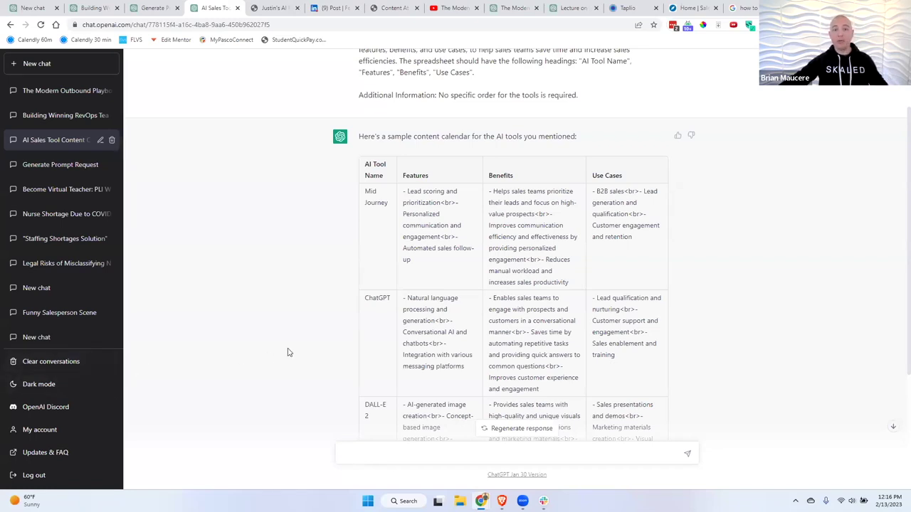
Open the LinkedIn post and look over the weight loss article's details and table of contents in the Content at Scale sample project
{"action": "left_click", "coordinate": [333, 9]}
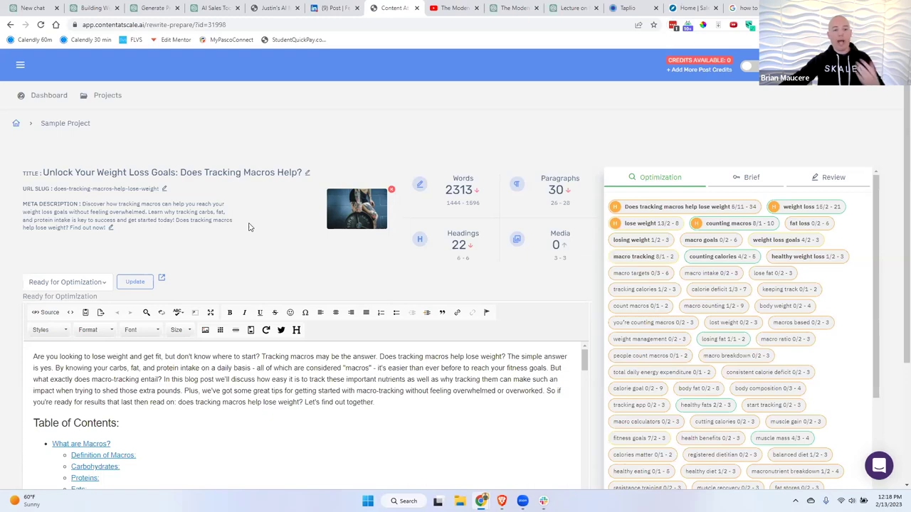
{"action": "scroll", "coordinate": [262, 222], "scroll_direction": "down", "scroll_amount": 3}
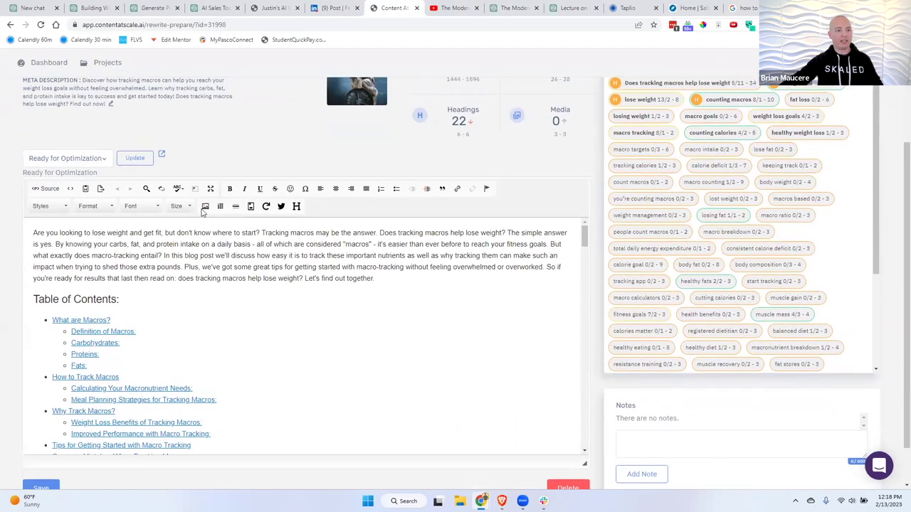
{"action": "scroll", "coordinate": [202, 210], "scroll_direction": "up", "scroll_amount": 3}
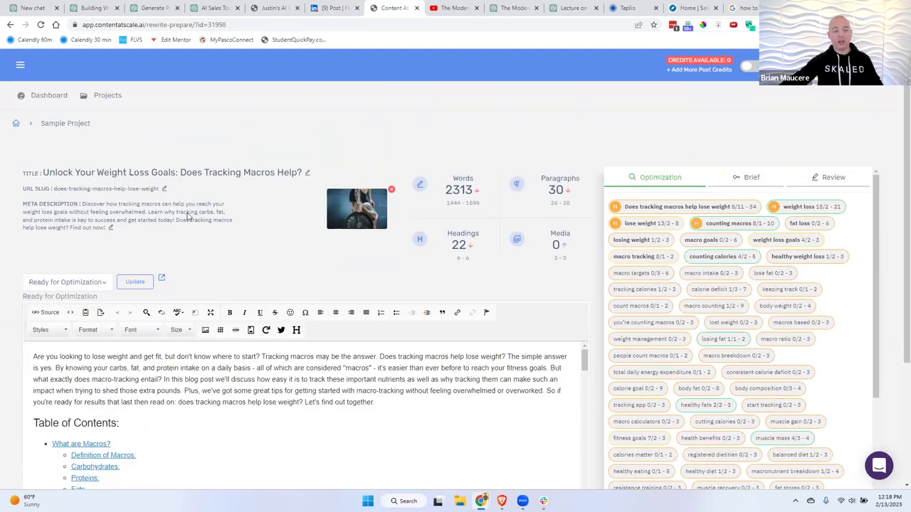
{"action": "scroll", "coordinate": [358, 90], "scroll_direction": "down", "scroll_amount": 3}
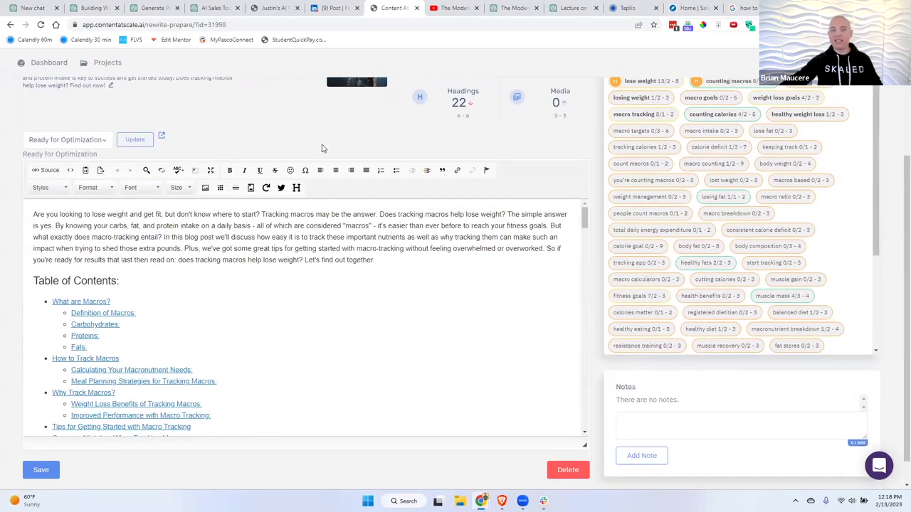
{"action": "scroll", "coordinate": [322, 148], "scroll_direction": "up", "scroll_amount": 2}
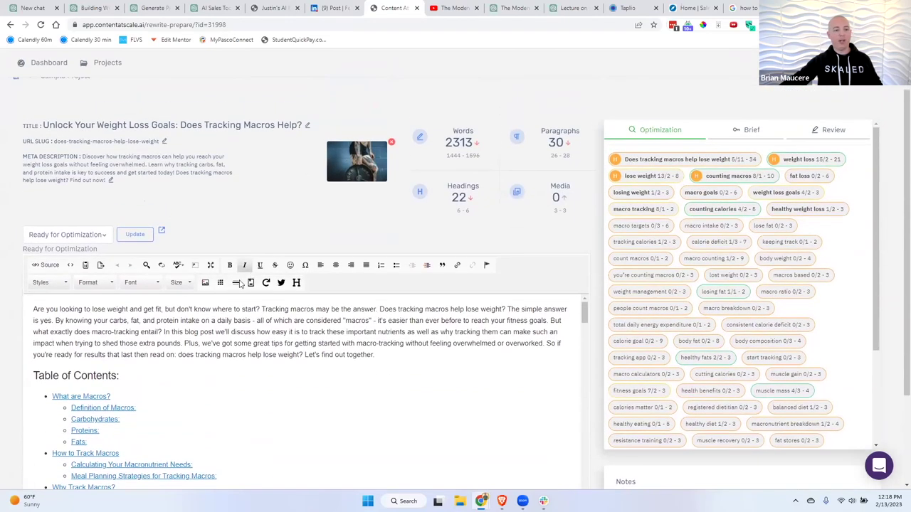
{"action": "scroll", "coordinate": [241, 284], "scroll_direction": "down", "scroll_amount": 3}
Skim the body of the macro tracking article, including its tweet box and common mistakes section, and return to its beginning
{"action": "left_click_drag", "start_coordinate": [587, 276], "coordinate": [581, 416]}
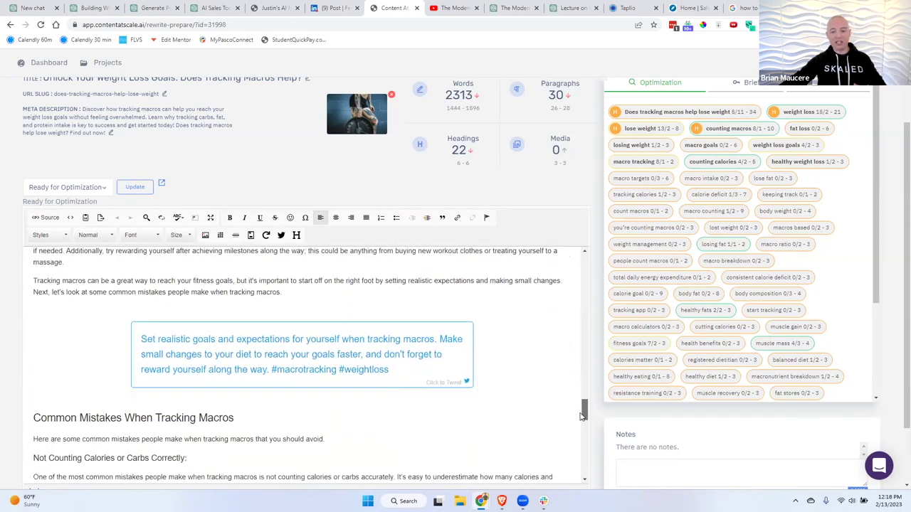
{"action": "scroll", "coordinate": [309, 350], "scroll_direction": "down", "scroll_amount": 2}
{"action": "scroll", "coordinate": [317, 347], "scroll_direction": "down", "scroll_amount": 2}
{"action": "left_click_drag", "start_coordinate": [582, 429], "coordinate": [584, 260]}
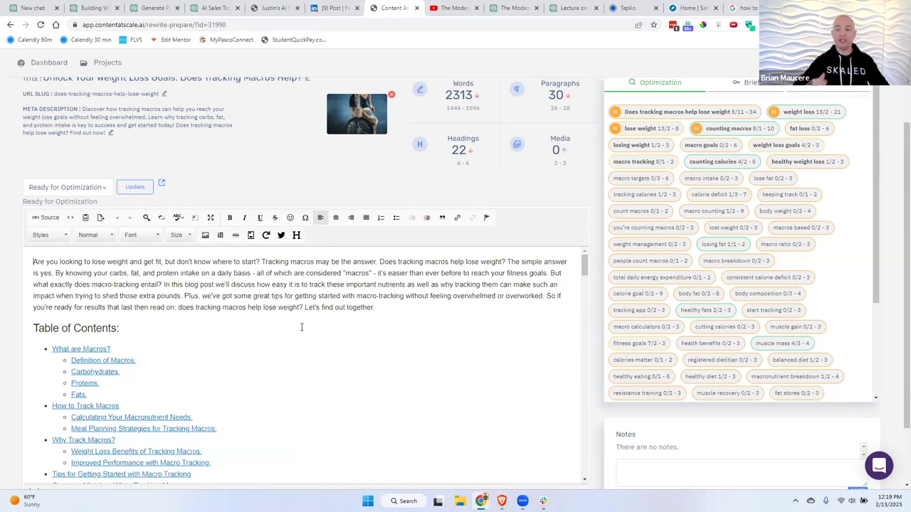
{"action": "scroll", "coordinate": [733, 234], "scroll_direction": "up", "scroll_amount": 3}
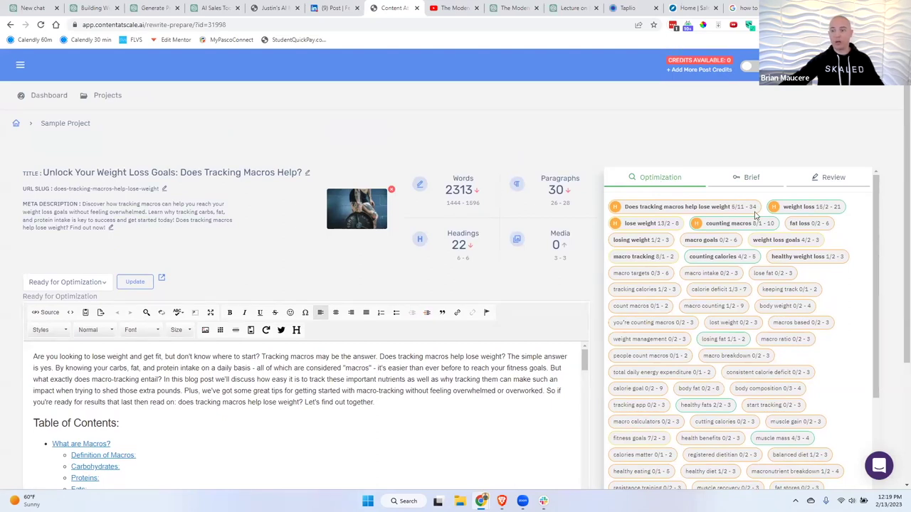
View the article's brief and review results, and return to its keyword optimization list
{"action": "left_click", "coordinate": [749, 178]}
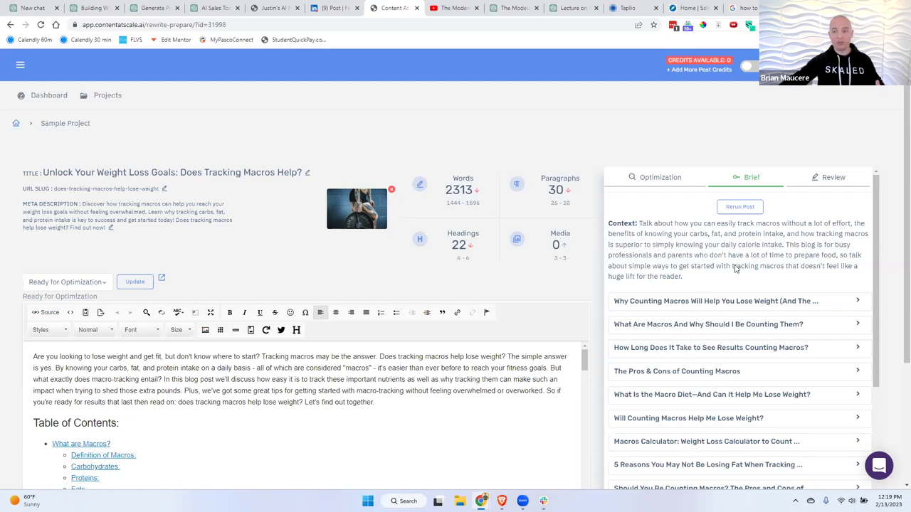
{"action": "left_click", "coordinate": [826, 183]}
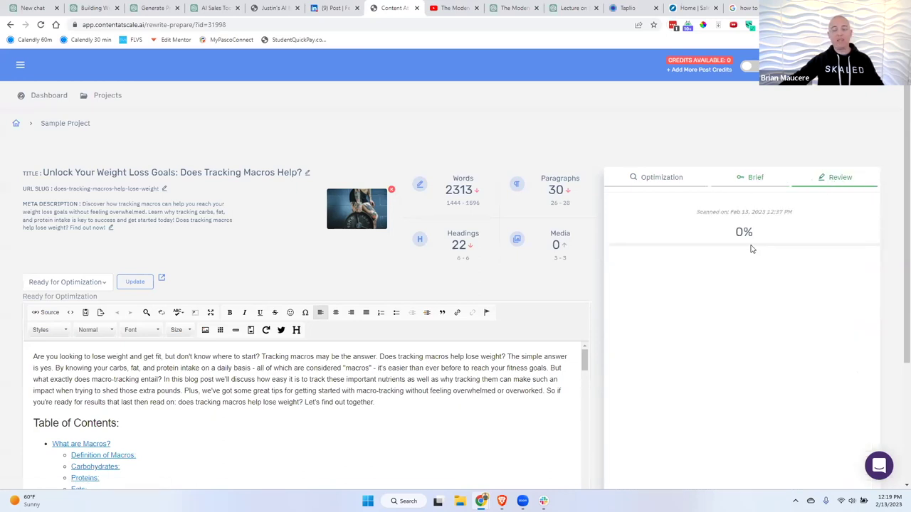
{"action": "left_click", "coordinate": [658, 178]}
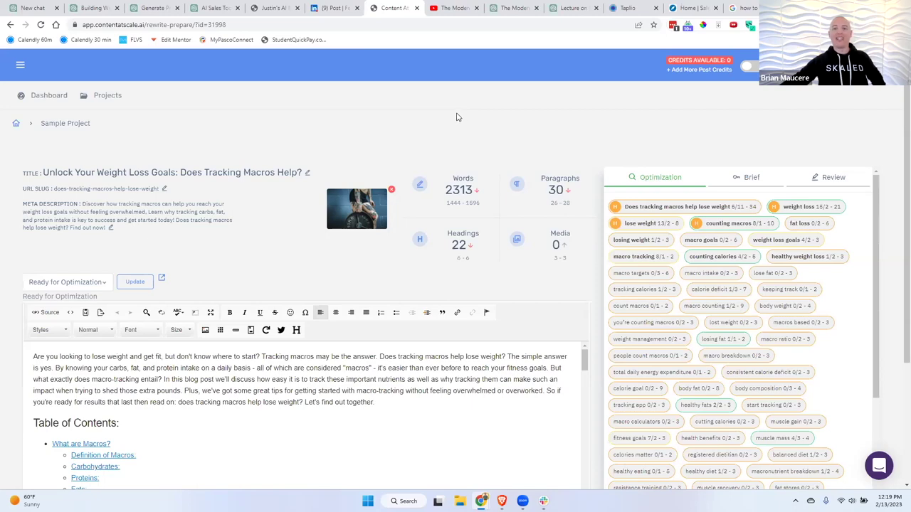
Open the Modern Outbound Playbook video and highlight the buyer interaction and "human behavior" passages in its ChatGPT summary
{"action": "left_click", "coordinate": [450, 8]}
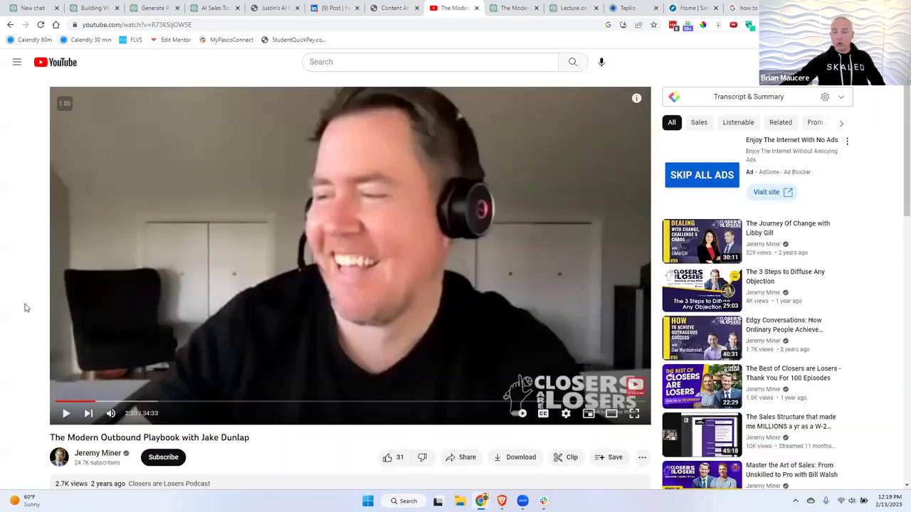
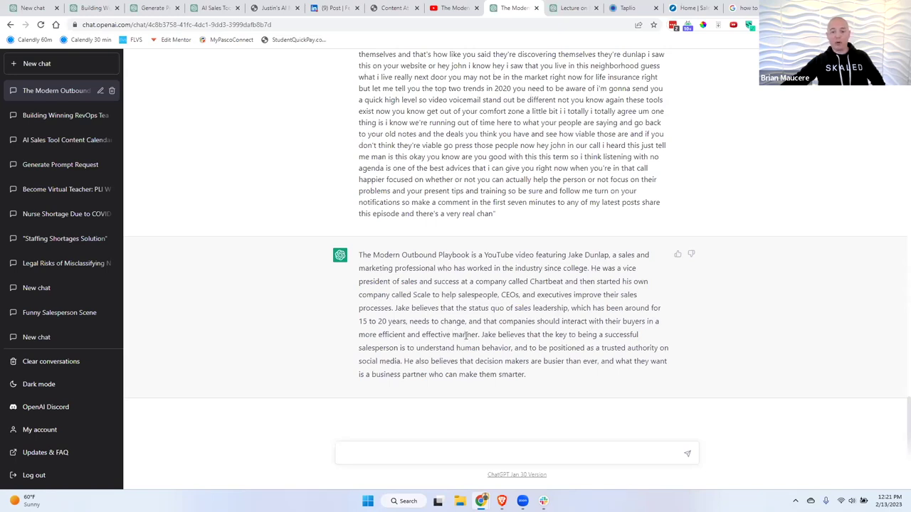
{"action": "left_click_drag", "start_coordinate": [474, 335], "coordinate": [476, 321]}
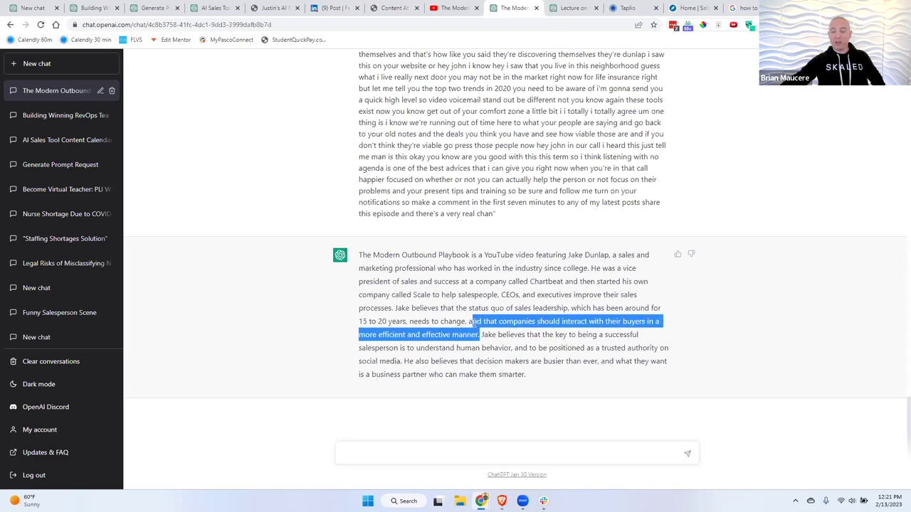
{"action": "key", "text": "ctrl+m"}
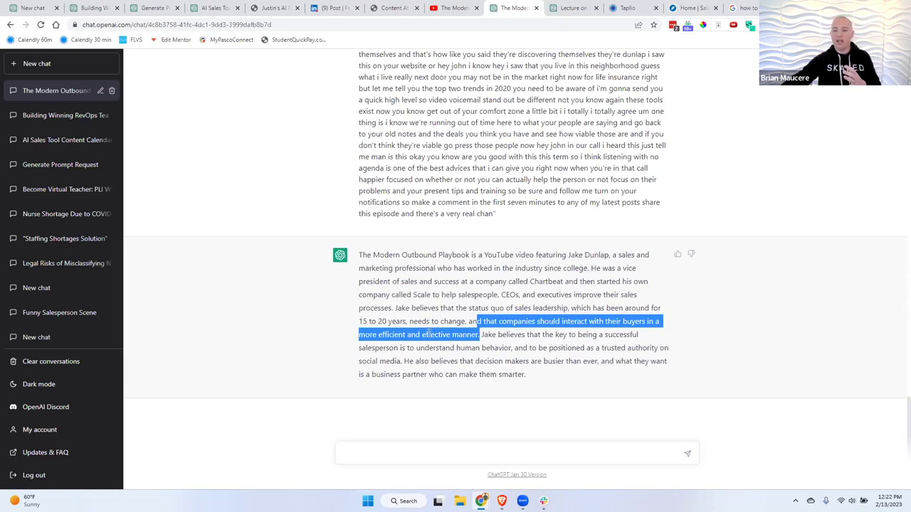
{"action": "left_click", "coordinate": [491, 338]}
{"action": "left_click_drag", "start_coordinate": [454, 348], "coordinate": [508, 350]}
{"action": "key", "text": "ctrl+m"}
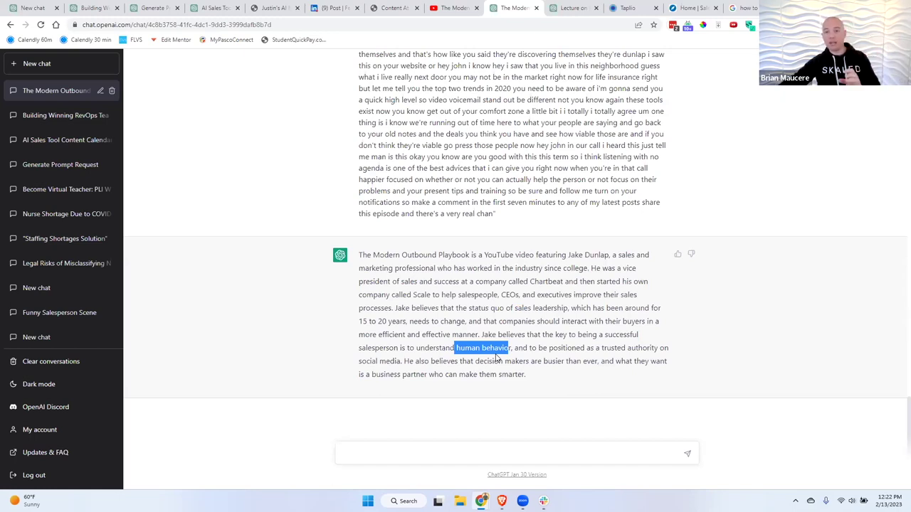
Clear the highlight and look back over the end of the pasted video transcript above the summary
{"action": "left_click", "coordinate": [447, 450]}
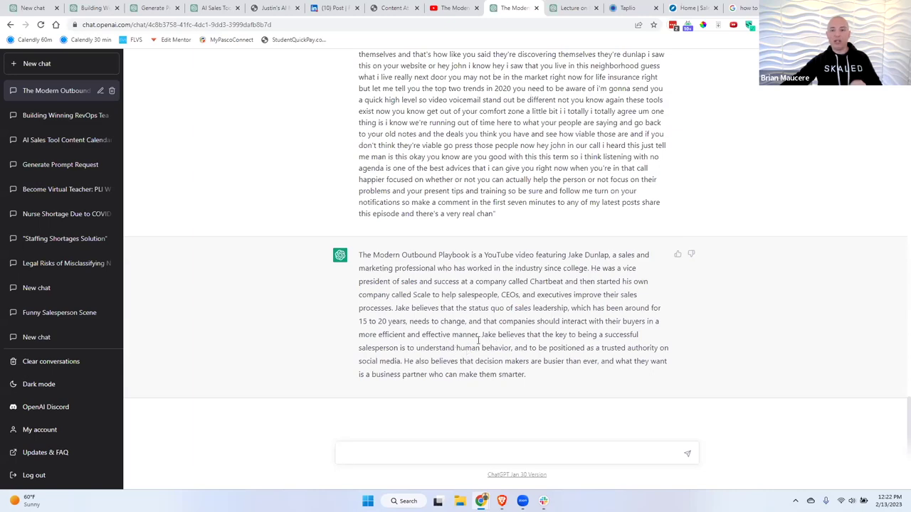
{"action": "scroll", "coordinate": [481, 343], "scroll_direction": "up", "scroll_amount": 4}
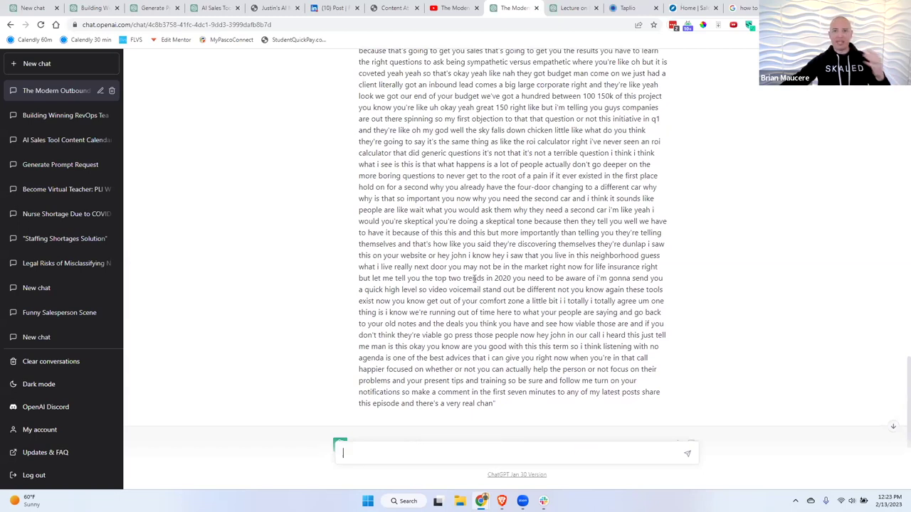
{"action": "scroll", "coordinate": [484, 312], "scroll_direction": "down", "scroll_amount": 4}
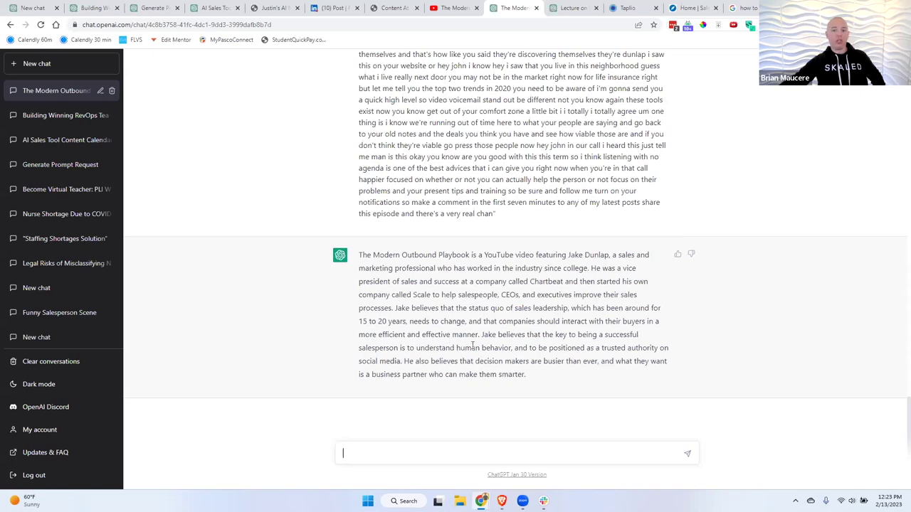
Open the chocolate lecture chat and review its pasted transcript, video summary and three topics for nutrition students
{"action": "left_click", "coordinate": [573, 7]}
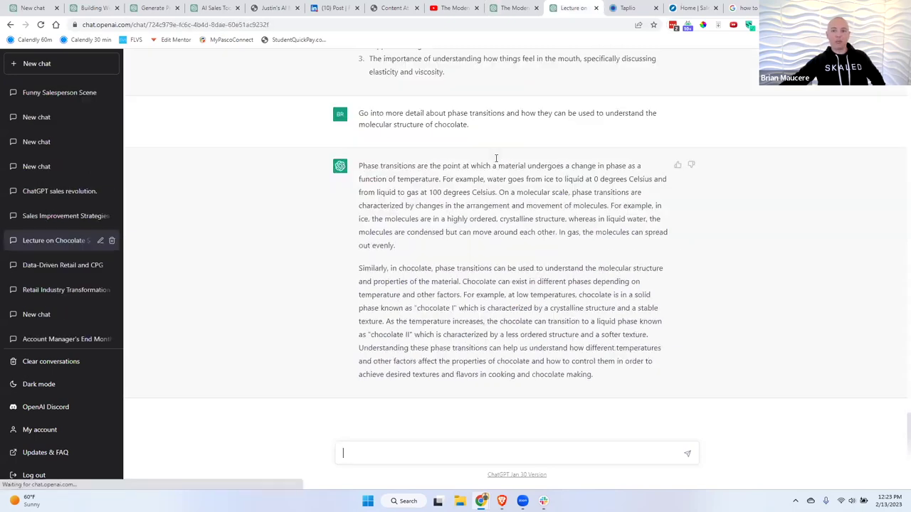
{"action": "scroll", "coordinate": [498, 264], "scroll_direction": "up", "scroll_amount": 3}
{"action": "scroll", "coordinate": [543, 266], "scroll_direction": "up", "scroll_amount": 4}
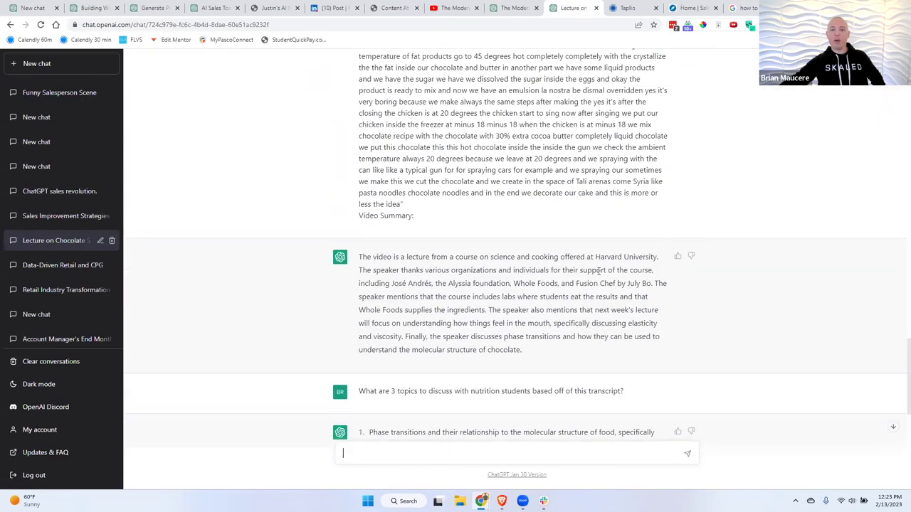
{"action": "scroll", "coordinate": [895, 270], "scroll_direction": "up", "scroll_amount": 15}
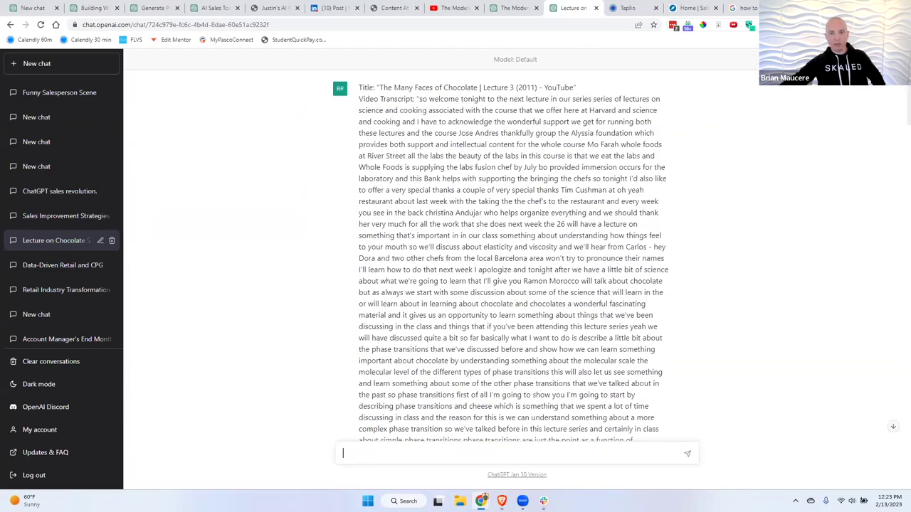
{"action": "scroll", "coordinate": [895, 133], "scroll_direction": "down", "scroll_amount": 15}
{"action": "scroll", "coordinate": [897, 247], "scroll_direction": "down", "scroll_amount": 12}
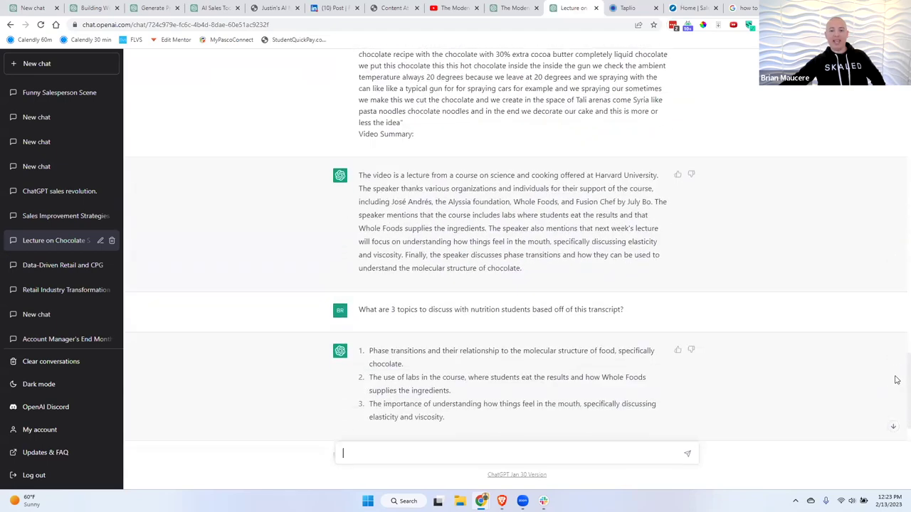
Review the three nutrition topics and the follow-up explanation of phase transitions in the chocolate lecture chat
{"action": "scroll", "coordinate": [655, 270], "scroll_direction": "down", "scroll_amount": 1}
{"action": "scroll", "coordinate": [451, 257], "scroll_direction": "up", "scroll_amount": 2}
{"action": "scroll", "coordinate": [451, 257], "scroll_direction": "down", "scroll_amount": 2}
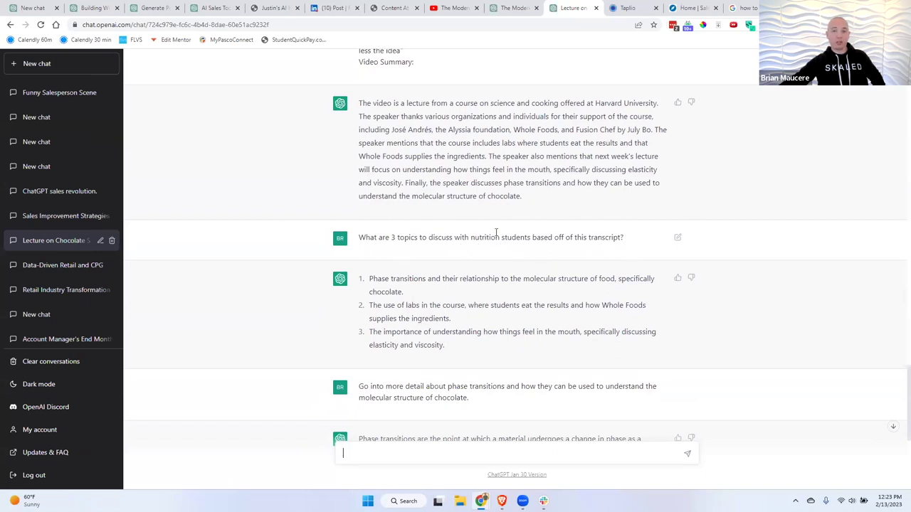
{"action": "scroll", "coordinate": [496, 234], "scroll_direction": "down", "scroll_amount": 1}
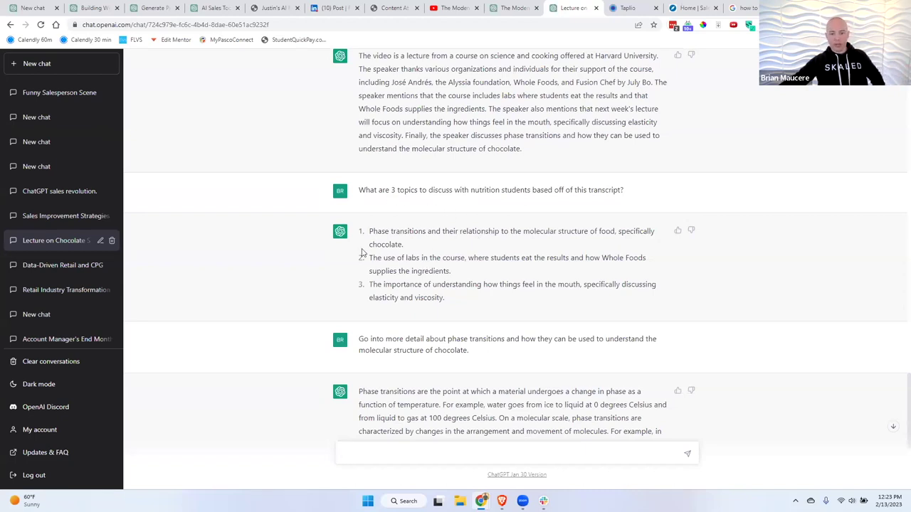
{"action": "scroll", "coordinate": [441, 266], "scroll_direction": "down", "scroll_amount": 2}
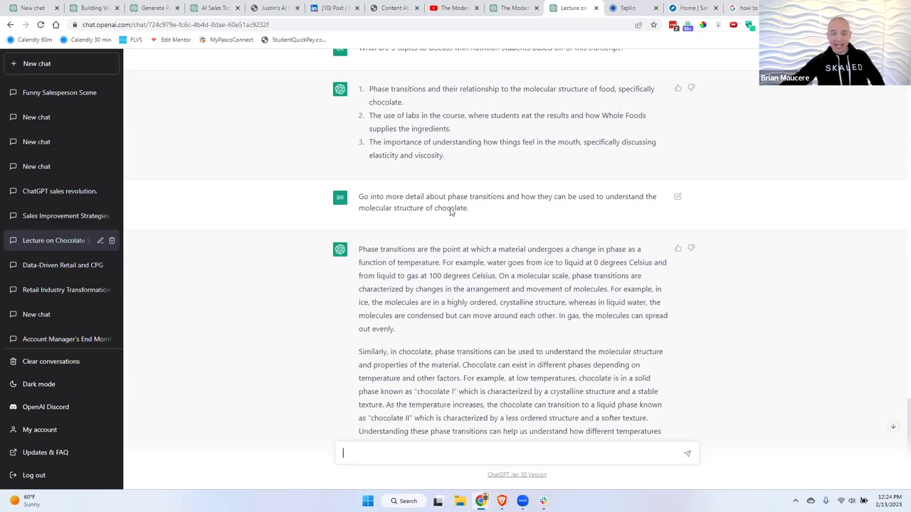
{"action": "scroll", "coordinate": [452, 210], "scroll_direction": "down", "scroll_amount": 1}
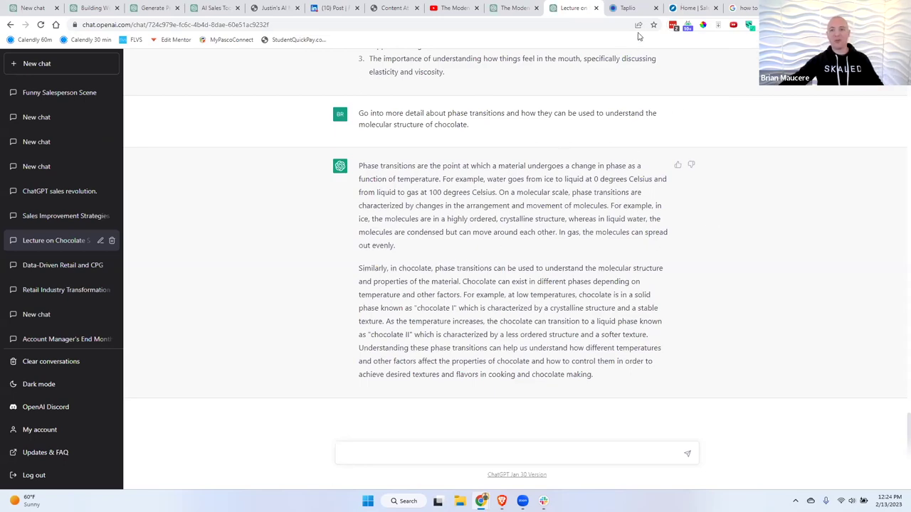
Switch to Taplio and highlight the draft post from its opening line through "pain/costing the business TODAY."
{"action": "left_click", "coordinate": [635, 8]}
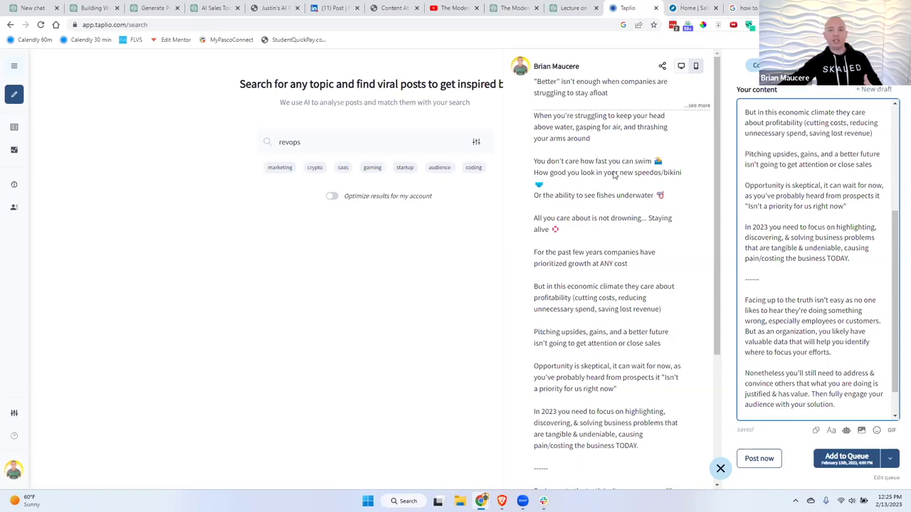
{"action": "left_click_drag", "start_coordinate": [896, 235], "coordinate": [897, 114]}
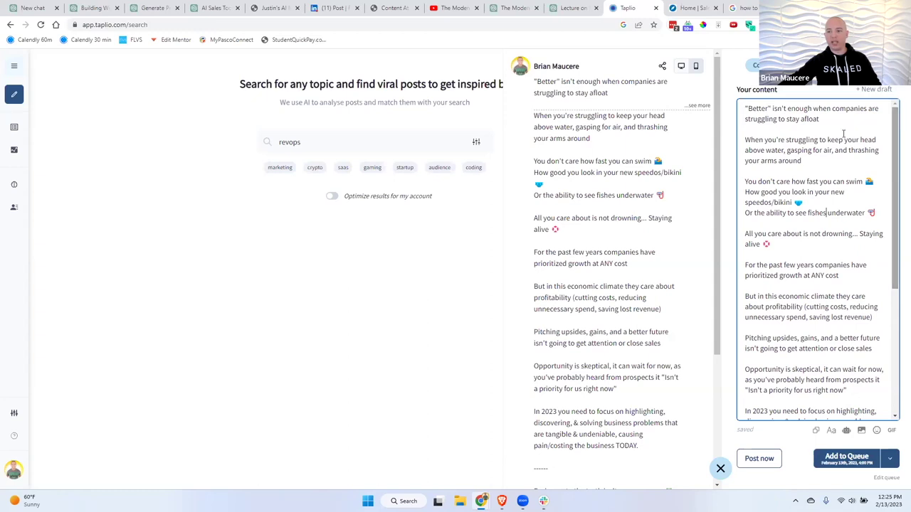
{"action": "left_click", "coordinate": [745, 109]}
{"action": "mouse_move", "coordinate": [746, 108]}
{"action": "left_mouse_down"}
{"action": "mouse_move", "coordinate": [872, 184]}
{"action": "mouse_move", "coordinate": [839, 350]}
{"action": "mouse_move", "coordinate": [829, 356]}
{"action": "mouse_move", "coordinate": [824, 311]}
{"action": "left_mouse_up"}
{"action": "key", "text": "ctrl+m"}
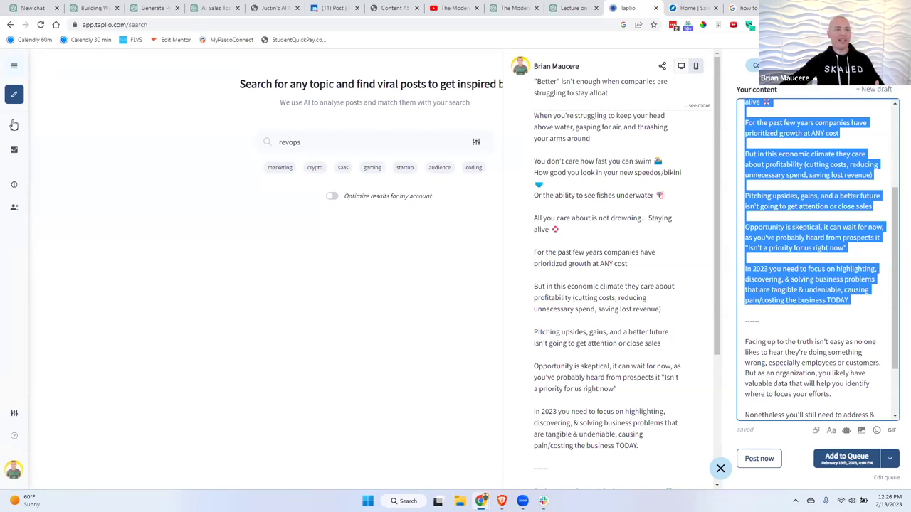
Open Taplio's viral content inspirations and close the post draft editor to view the suggested posts
{"action": "mouse_move", "coordinate": [22, 127]}
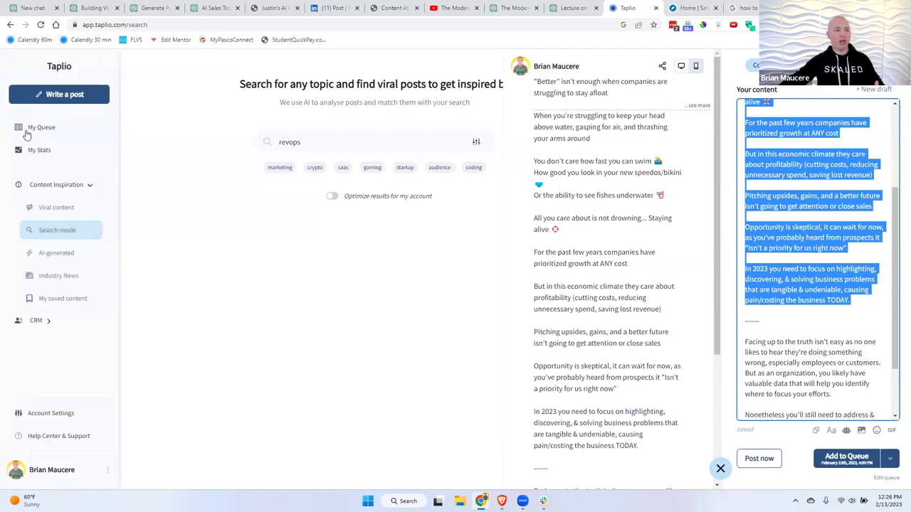
{"action": "left_click", "coordinate": [63, 210]}
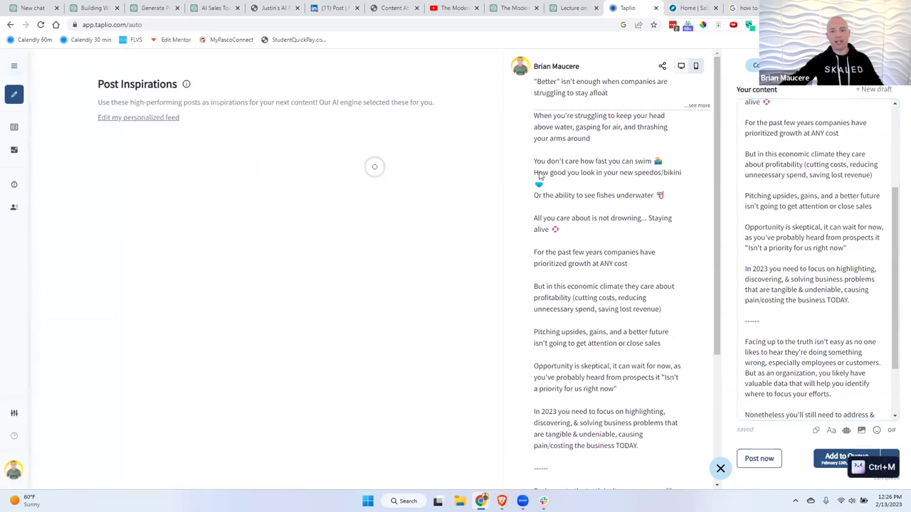
{"action": "left_click", "coordinate": [720, 468]}
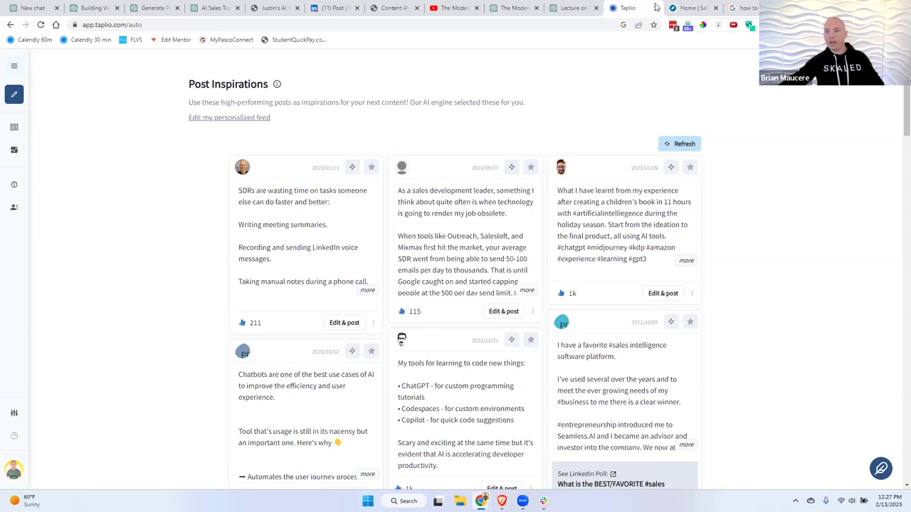
Switch to LinkedIn Sales Navigator and read through the shared post about IBM's "Smarter Ideas" outdoor props
{"action": "left_click", "coordinate": [682, 10]}
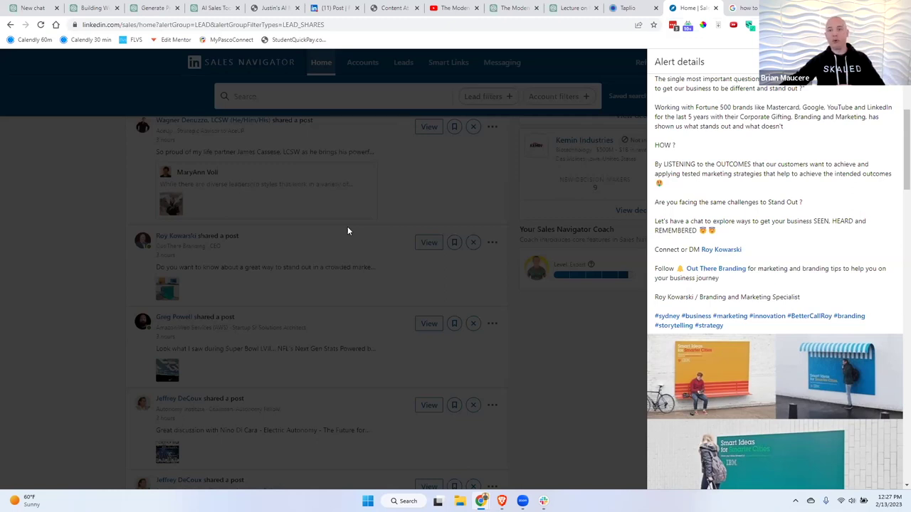
{"action": "scroll", "coordinate": [750, 228], "scroll_direction": "up", "scroll_amount": 5}
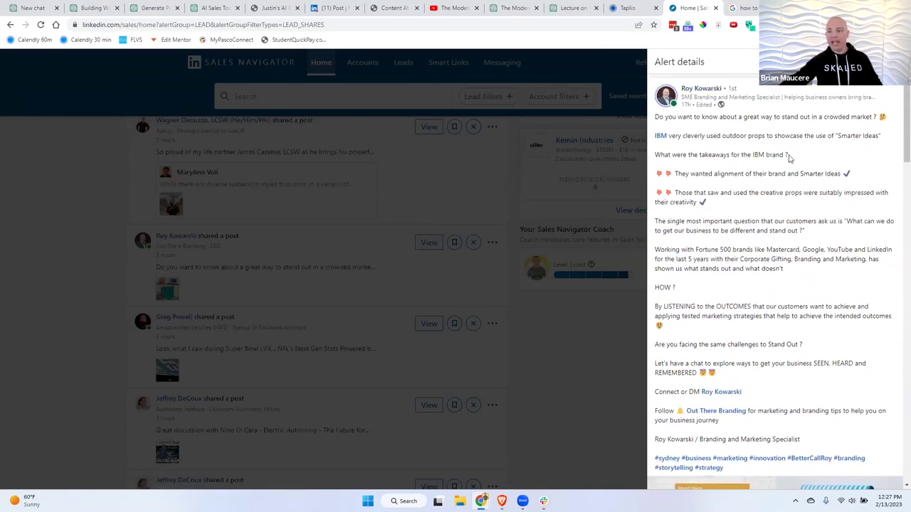
{"action": "scroll", "coordinate": [749, 225], "scroll_direction": "down", "scroll_amount": 1}
{"action": "scroll", "coordinate": [750, 225], "scroll_direction": "down", "scroll_amount": 3}
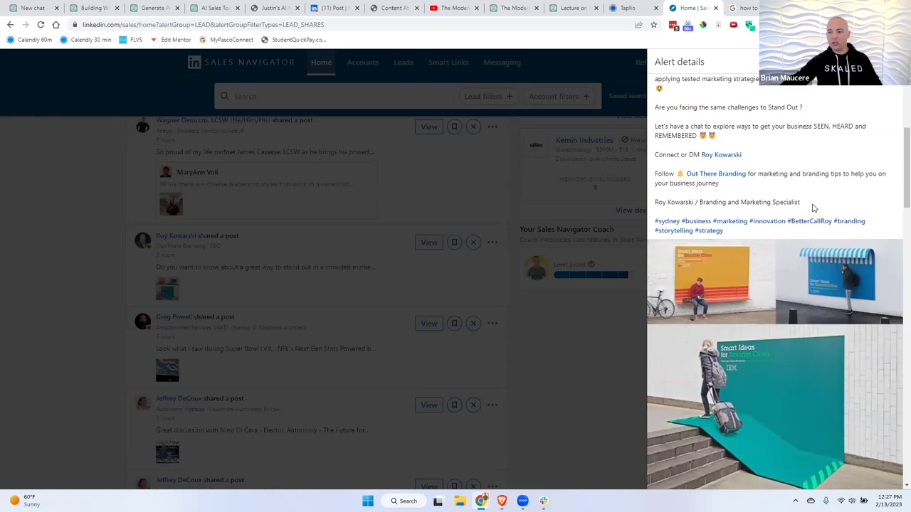
{"action": "scroll", "coordinate": [812, 206], "scroll_direction": "up", "scroll_amount": 2}
{"action": "scroll", "coordinate": [715, 205], "scroll_direction": "up", "scroll_amount": 2}
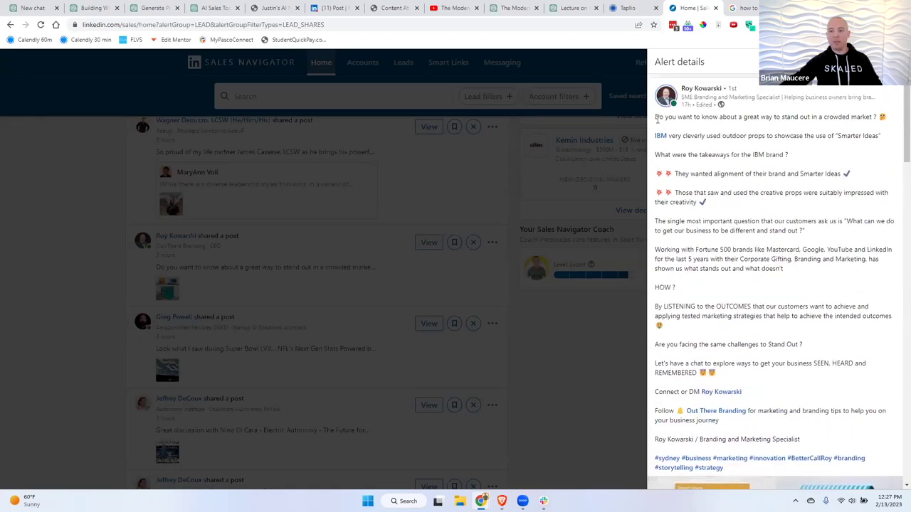
Select and copy the IBM post's text from its opening question through "SEEN, HEARD and REMEMBERED"
{"action": "left_click_drag", "start_coordinate": [655, 114], "coordinate": [774, 235]}
{"action": "scroll", "coordinate": [769, 217], "scroll_direction": "down", "scroll_amount": 1}
{"action": "scroll", "coordinate": [775, 224], "scroll_direction": "down", "scroll_amount": 1}
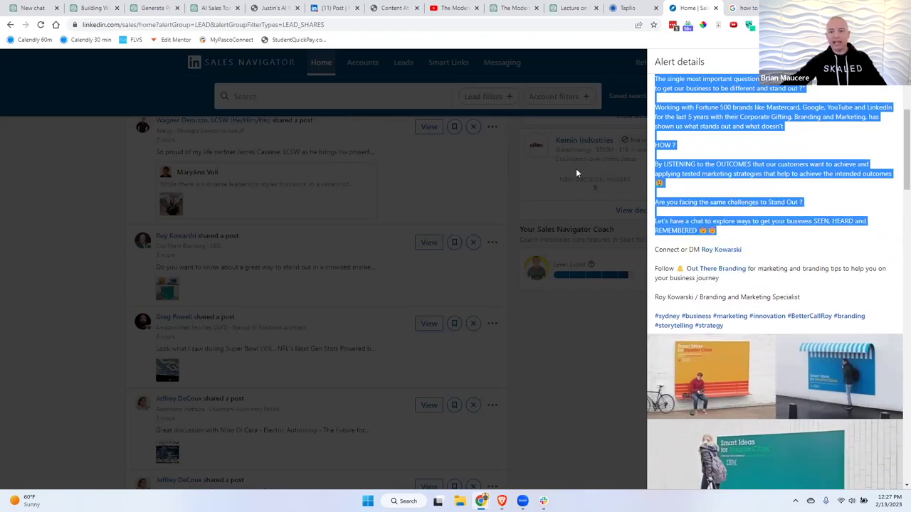
Ask Merlin "Can you write me a comment for this linkedin post:" with the copied post text pasted below
{"action": "key", "text": "ctrl+m"}
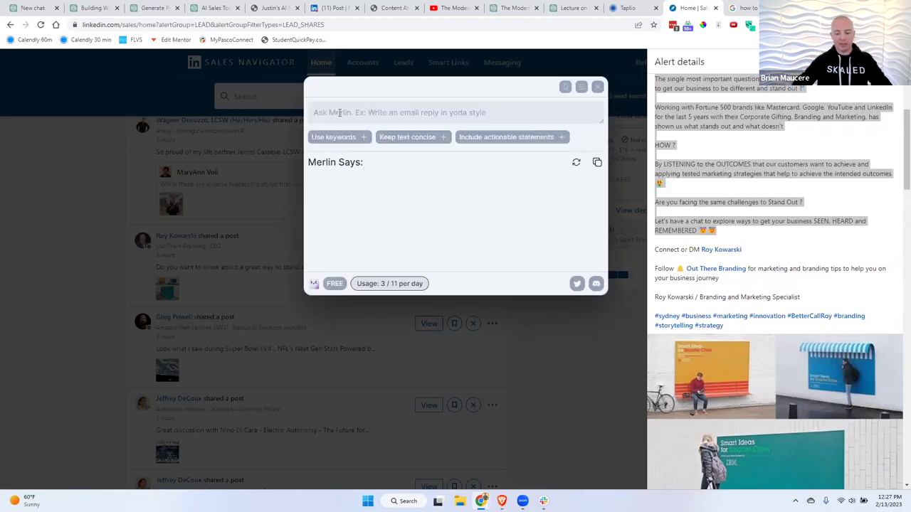
{"action": "type", "text": "Can you"}
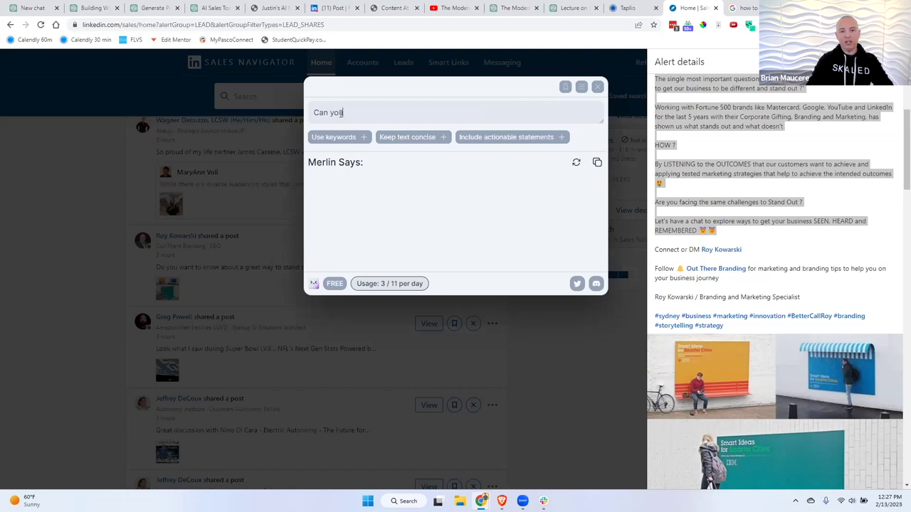
{"action": "type", "text": " write me a c"}
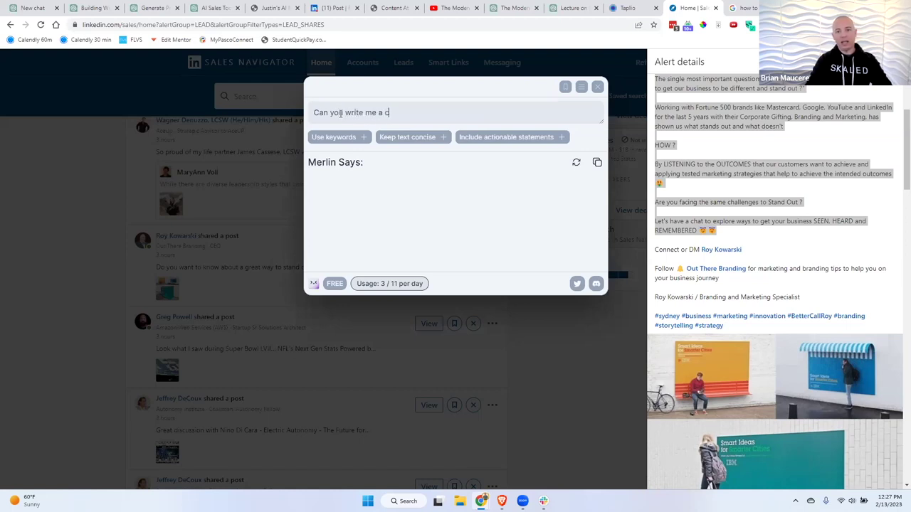
{"action": "type", "text": "omment for "}
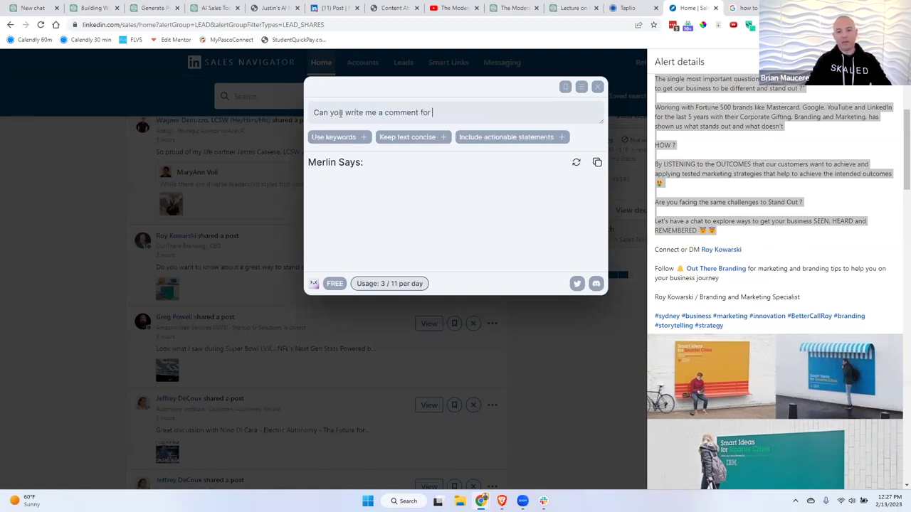
{"action": "type", "text": "this linkedin post:"}
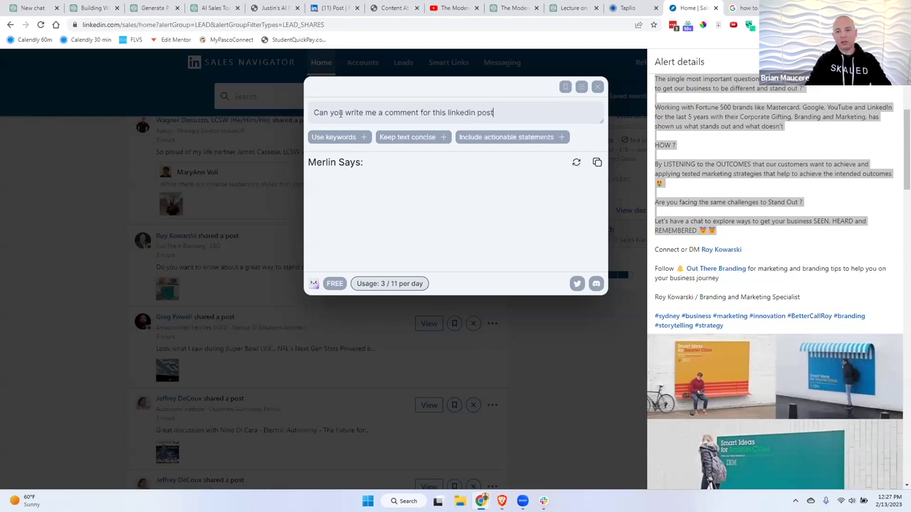
{"action": "key", "text": "shift+Return"}
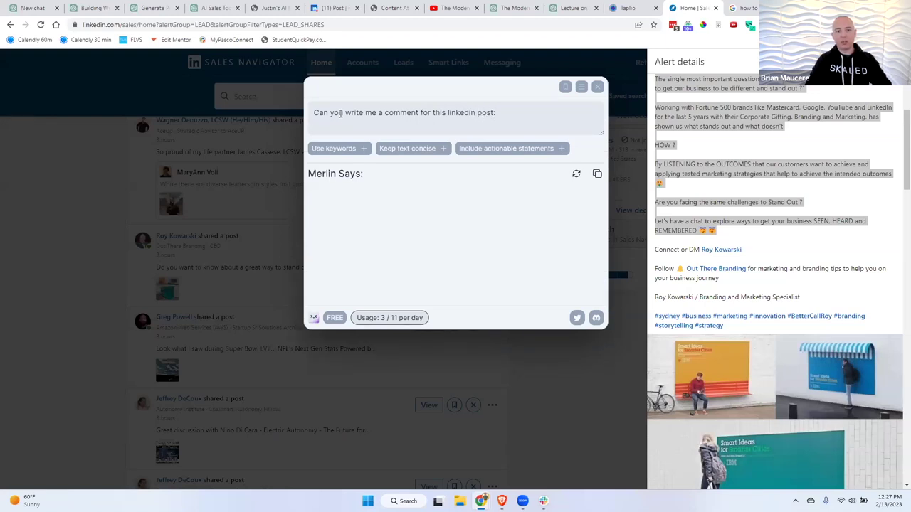
{"action": "key", "text": "ctrl+v"}
{"action": "key", "text": "Return"}
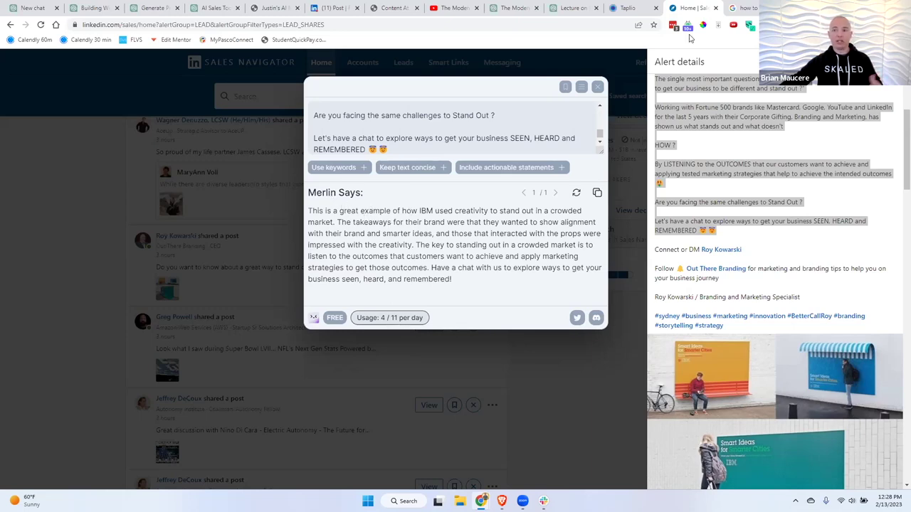
Switch to the Google results for "how to build a winning revops team", request Merlin's answer and read it
{"action": "left_click", "coordinate": [742, 8]}
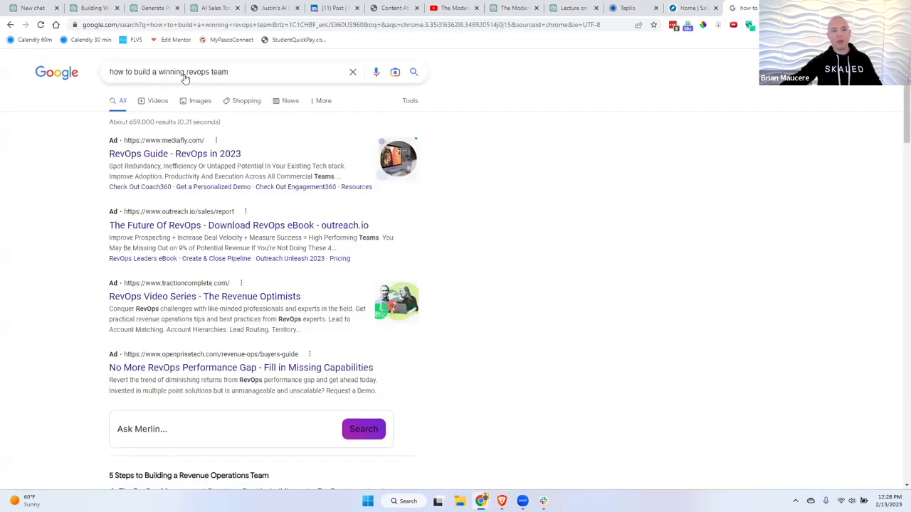
{"action": "left_click", "coordinate": [363, 429]}
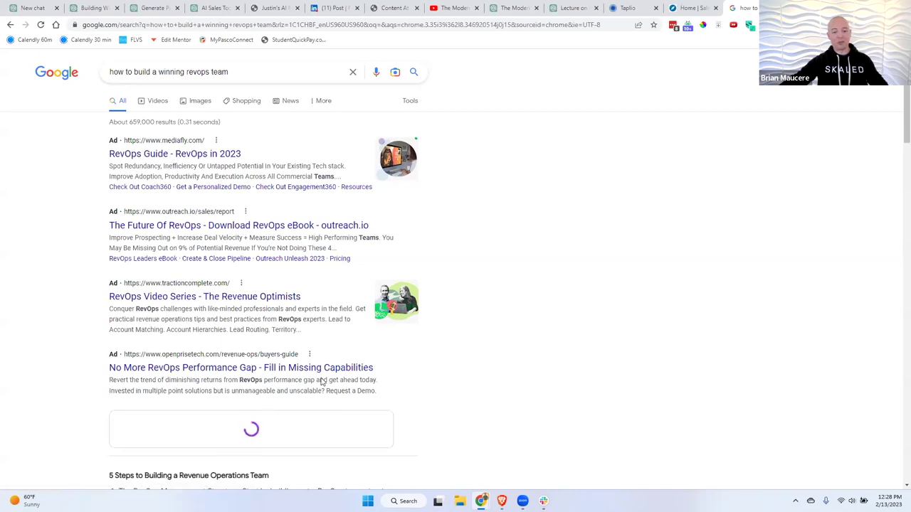
{"action": "scroll", "coordinate": [127, 343], "scroll_direction": "down", "scroll_amount": 2}
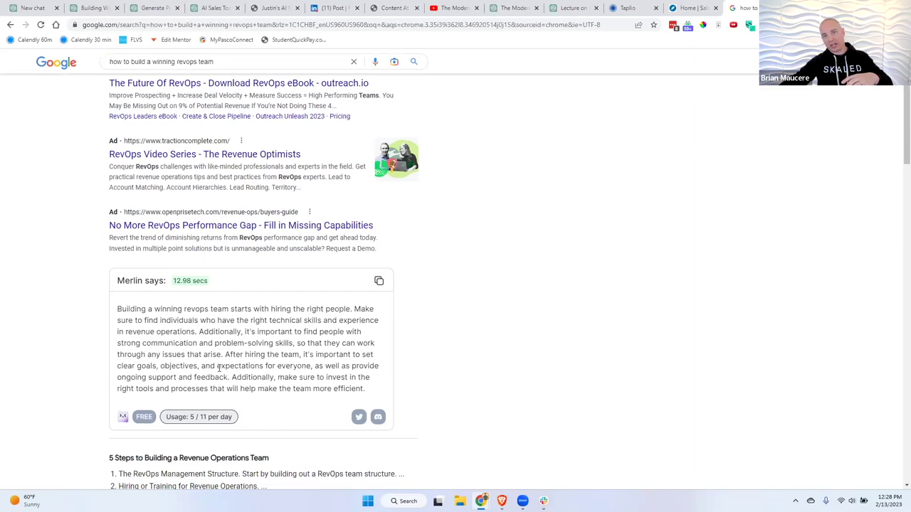
{"action": "scroll", "coordinate": [230, 363], "scroll_direction": "up", "scroll_amount": 3}
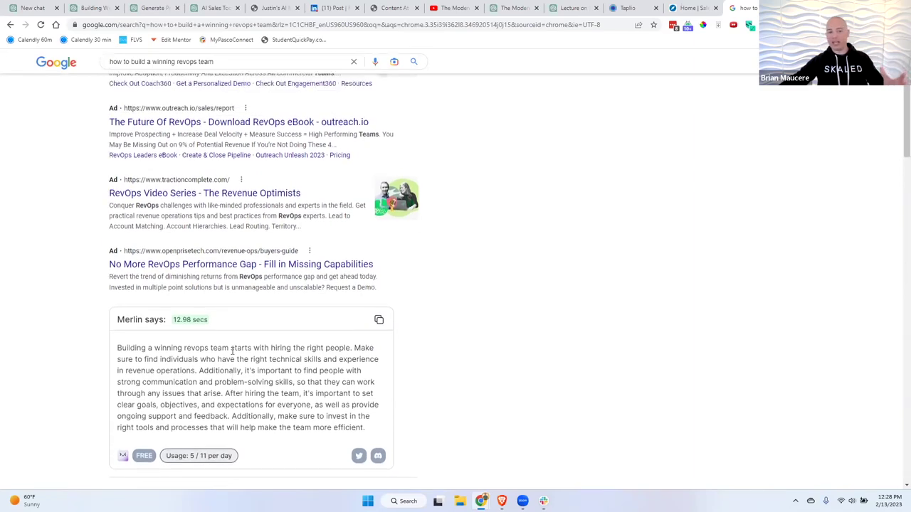